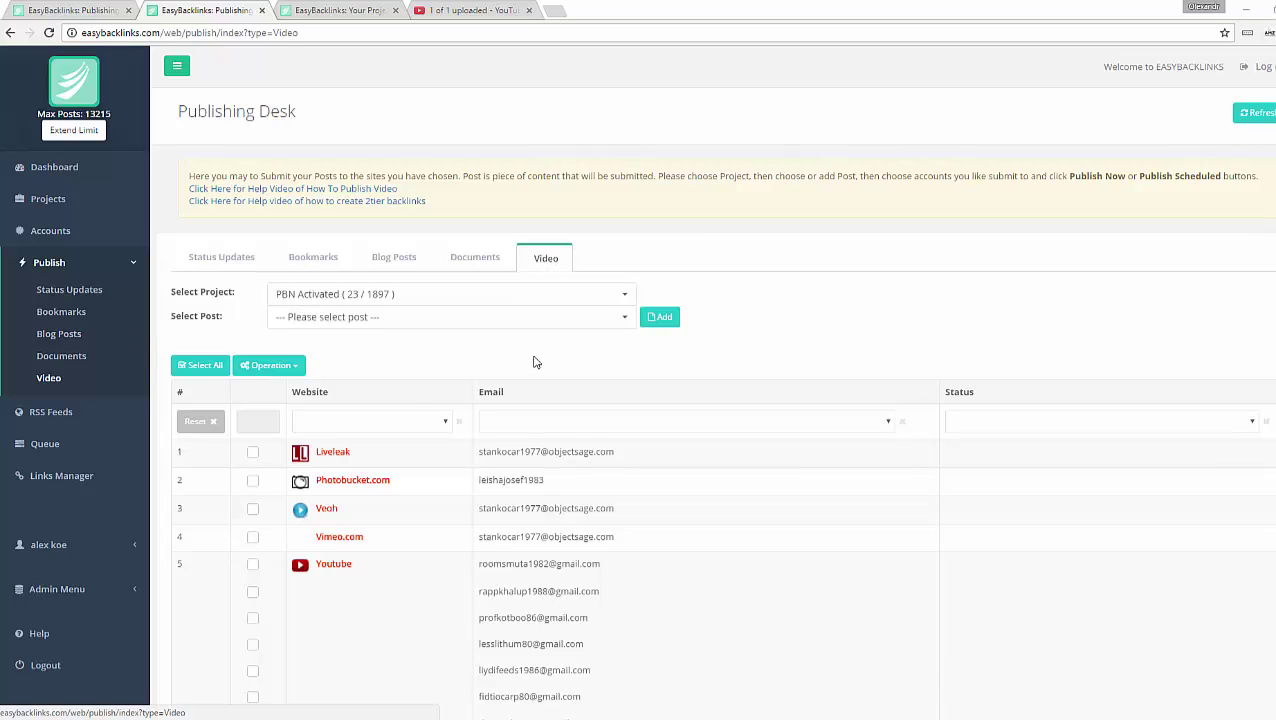
# Start a new video post and fill a new shortcut's values with cities within 50 miles of zip 02140
pyautogui.scroll(-2, 586, 430)
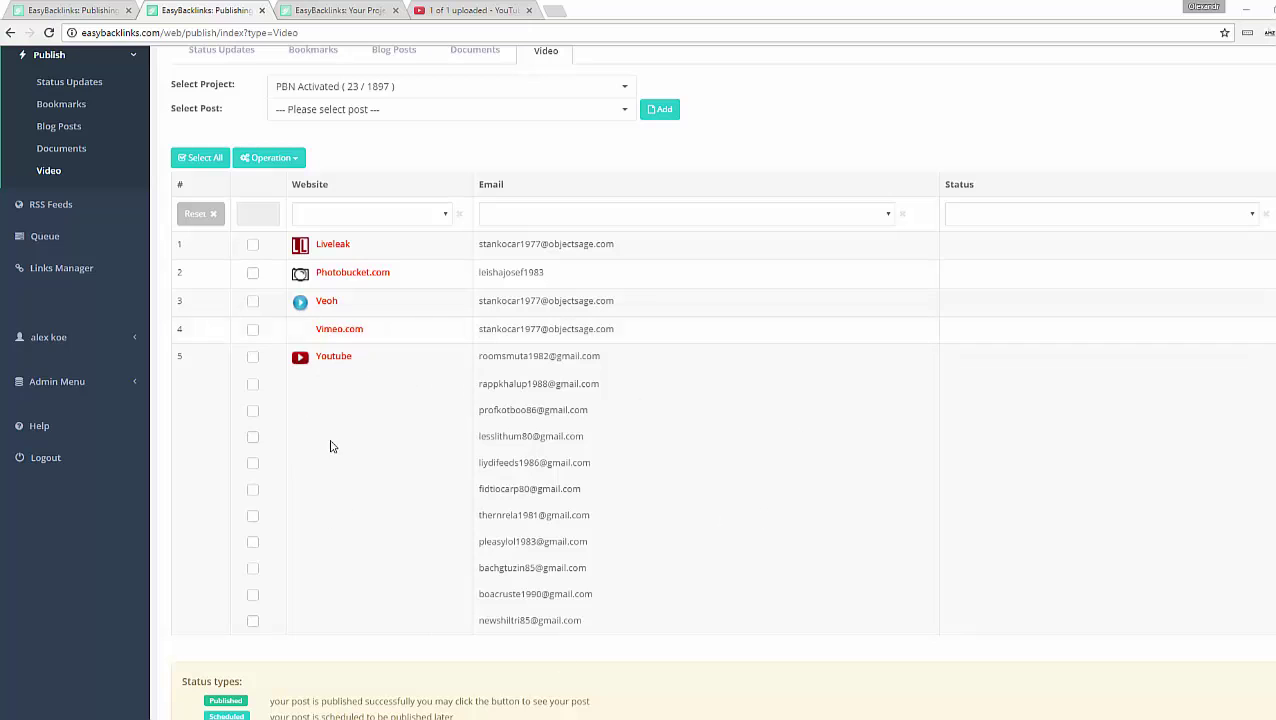
pyautogui.scroll(2, 540, 420)
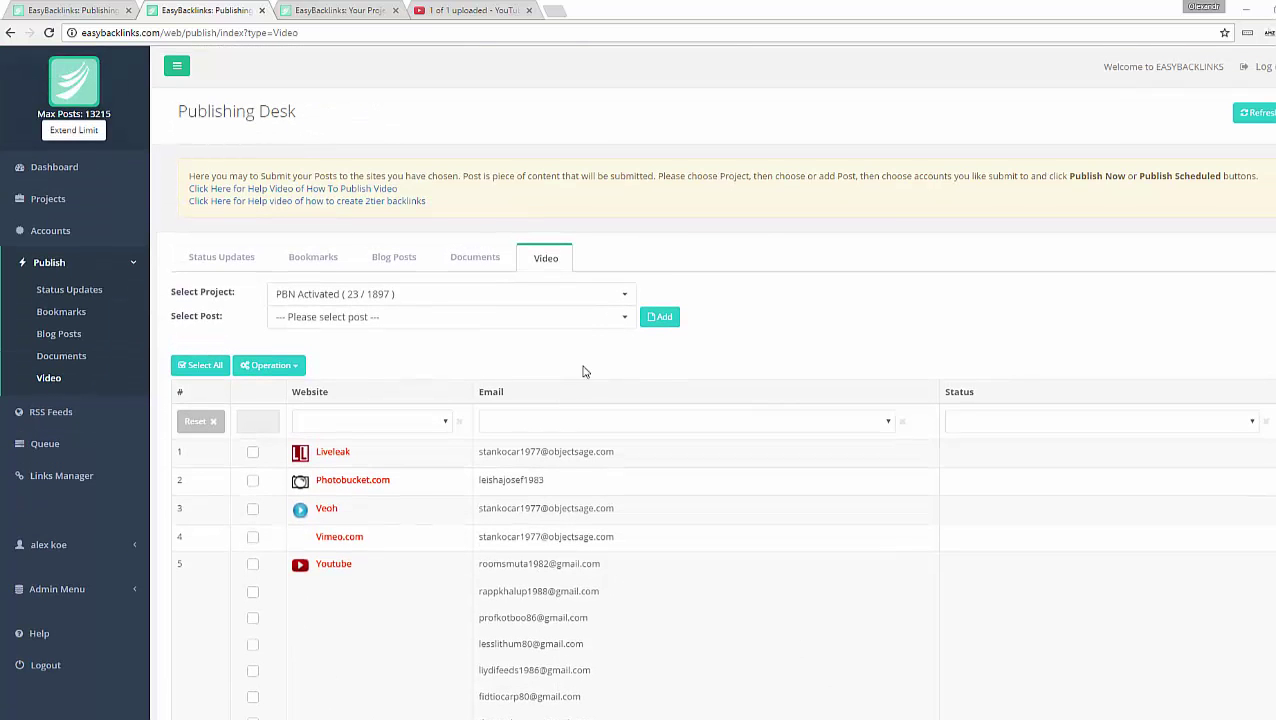
pyautogui.click(670, 326)
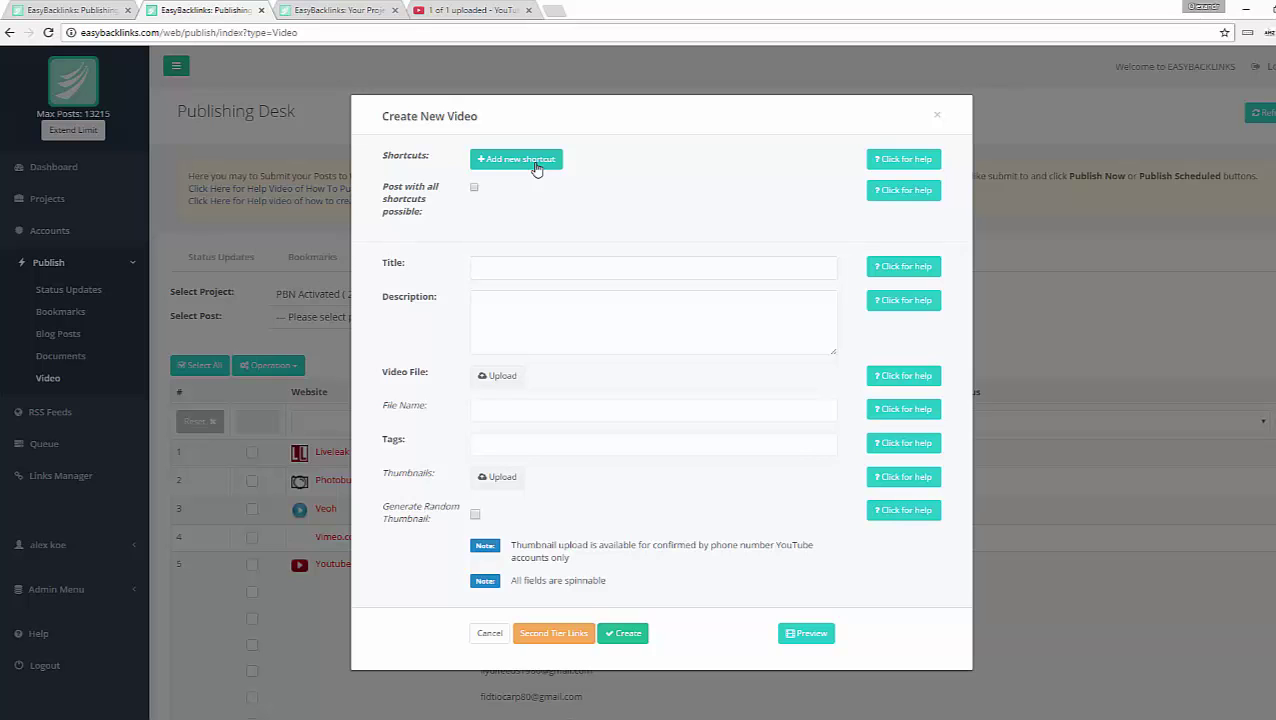
pyautogui.click(536, 163)
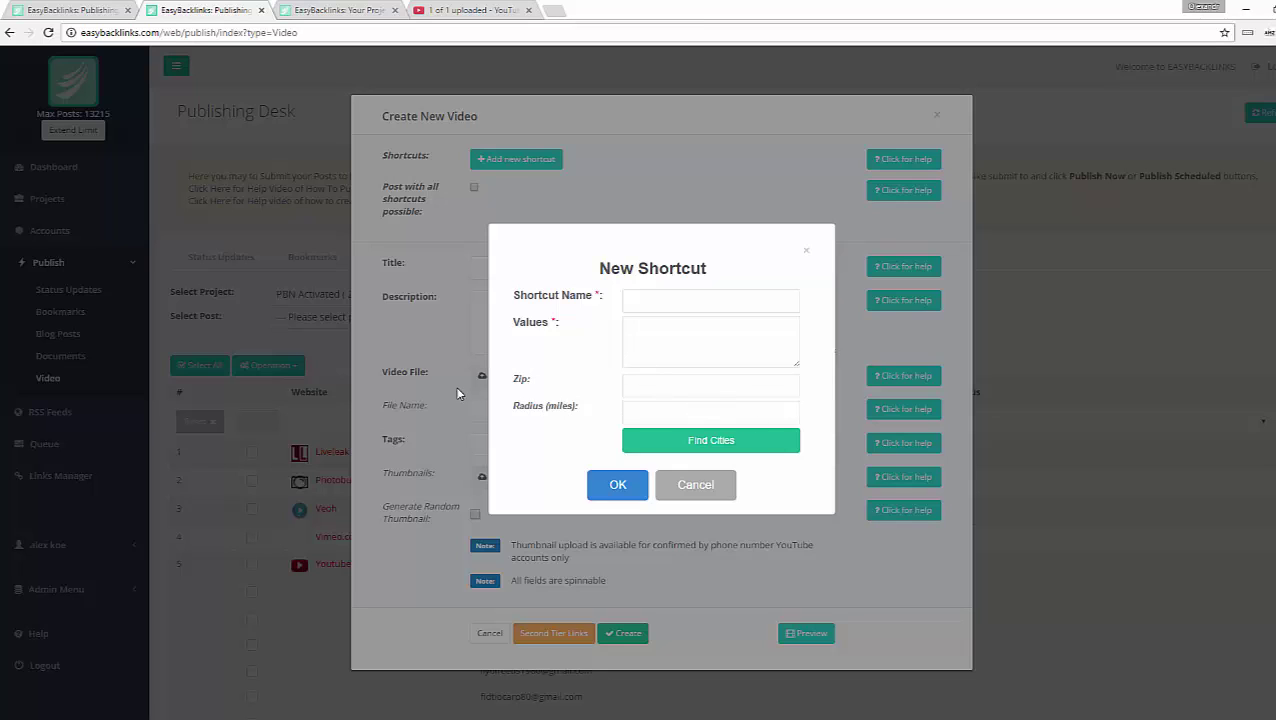
pyautogui.click(677, 387)
pyautogui.write('02140')
pyautogui.click(673, 405)
pyautogui.write('50')
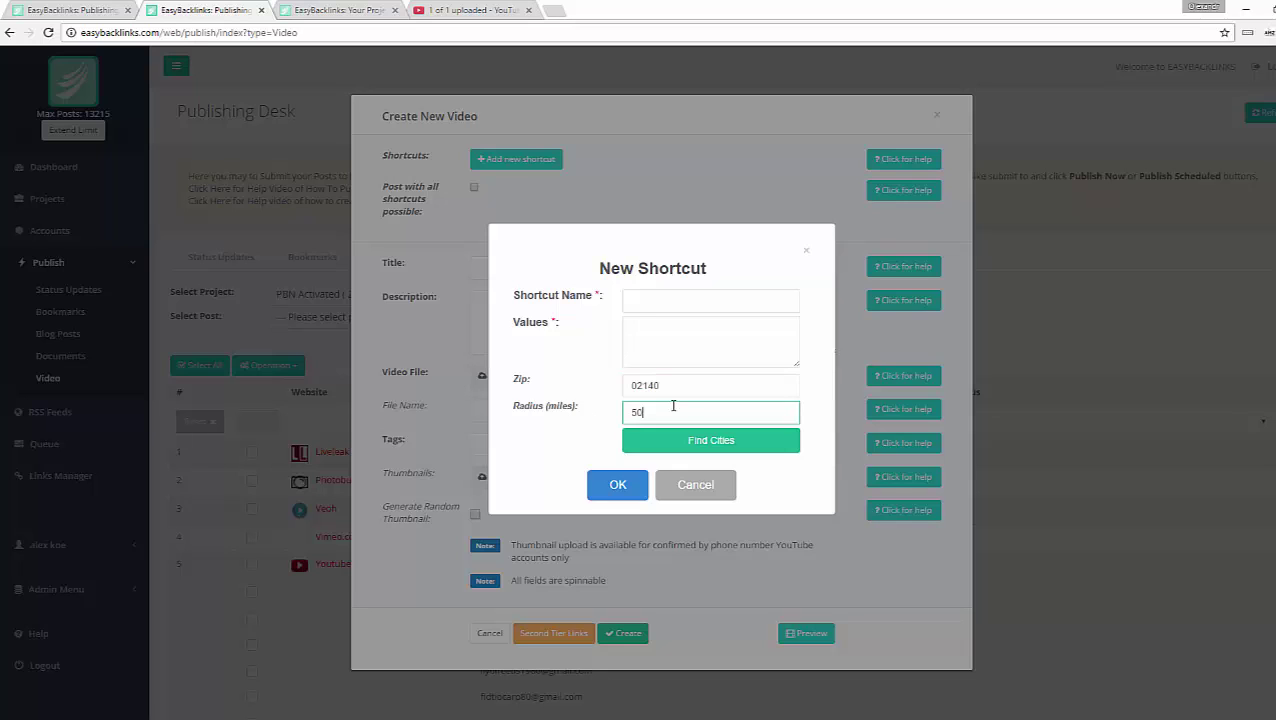
pyautogui.click(705, 446)
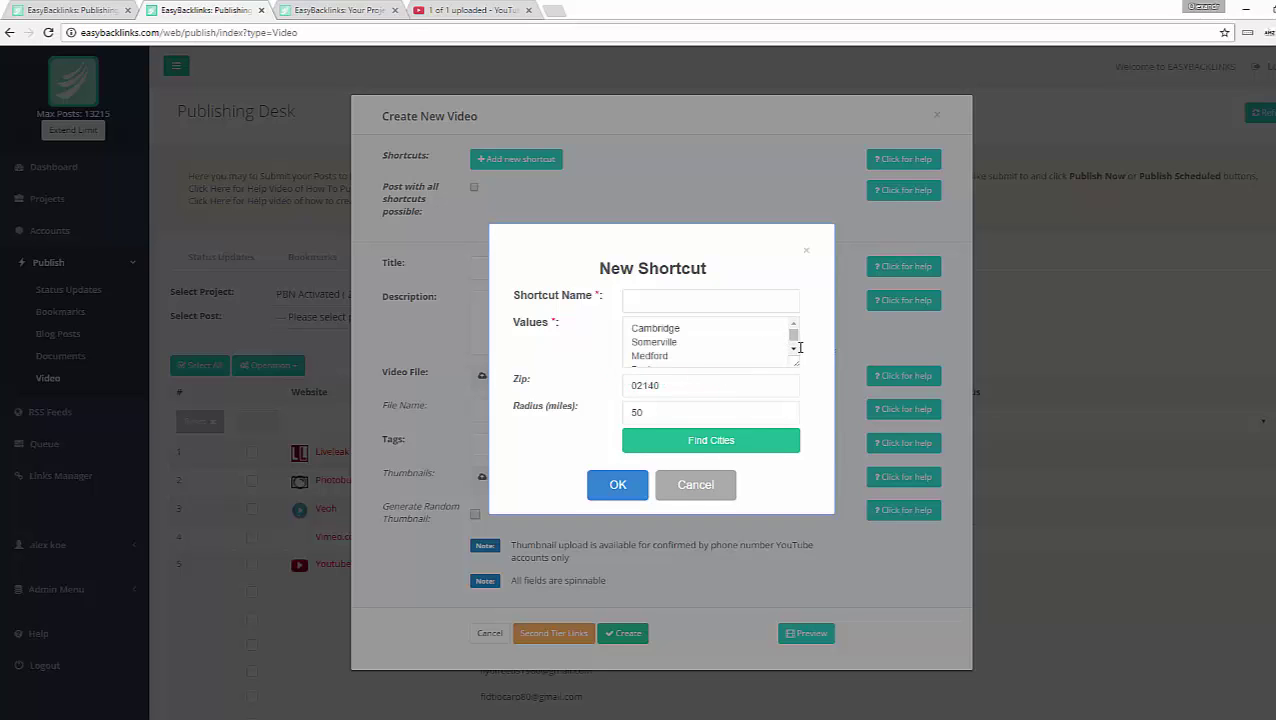
# Look through the city values, name the shortcut City and save it
pyautogui.moveTo(725, 322)
pyautogui.mouseDown()
pyautogui.moveTo(725, 378)
pyautogui.moveTo(729, 338)
pyautogui.moveTo(723, 347)
pyautogui.mouseUp()
pyautogui.click(723, 341)
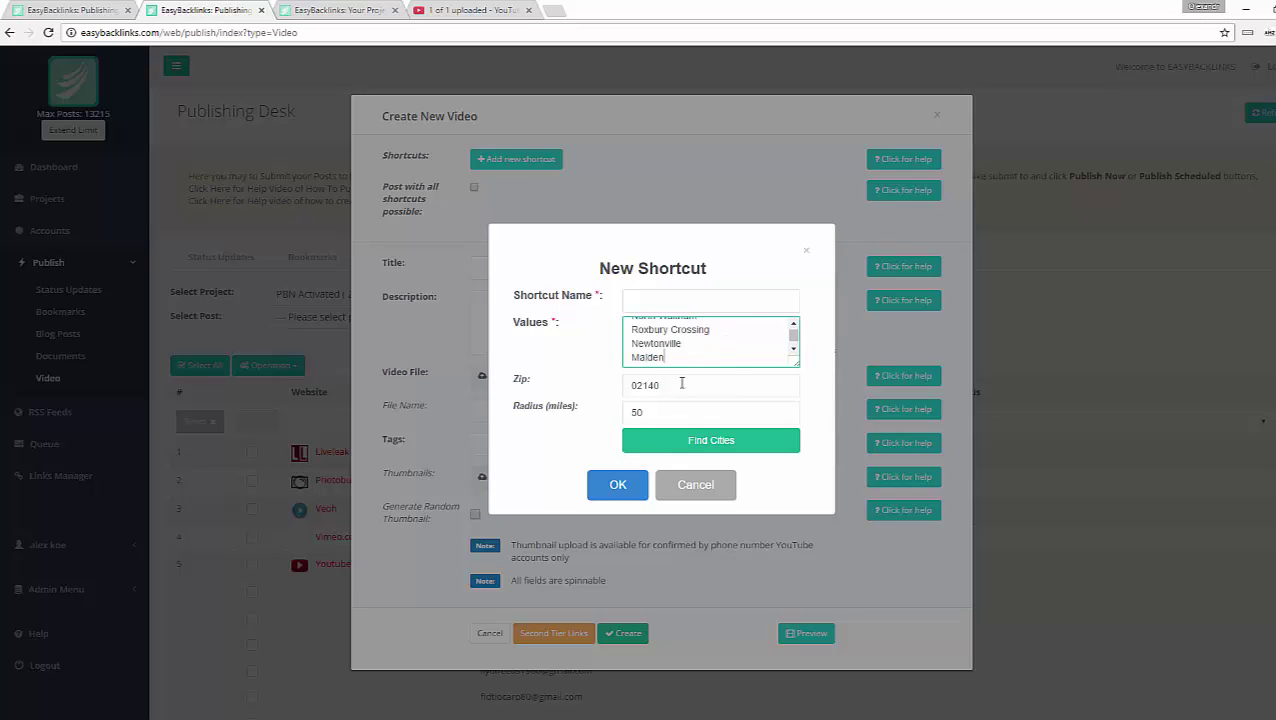
pyautogui.doubleClick(645, 384)
pyautogui.click(792, 330)
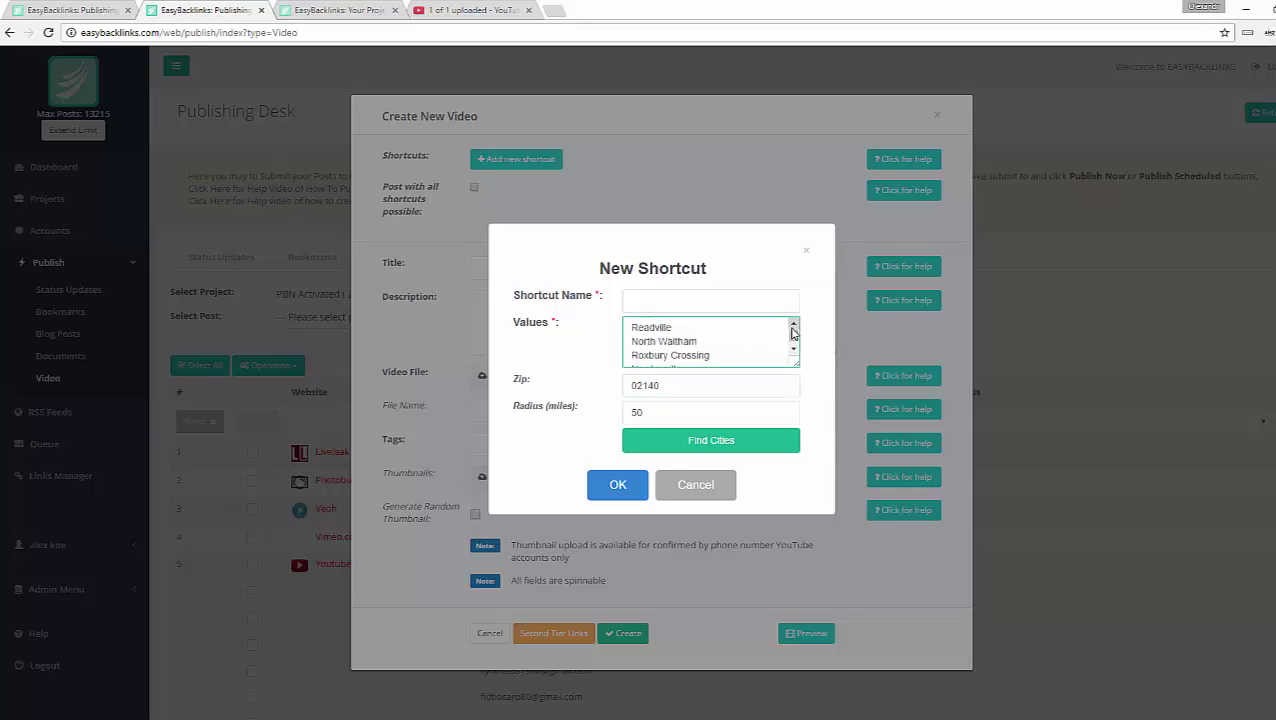
pyautogui.click(722, 298)
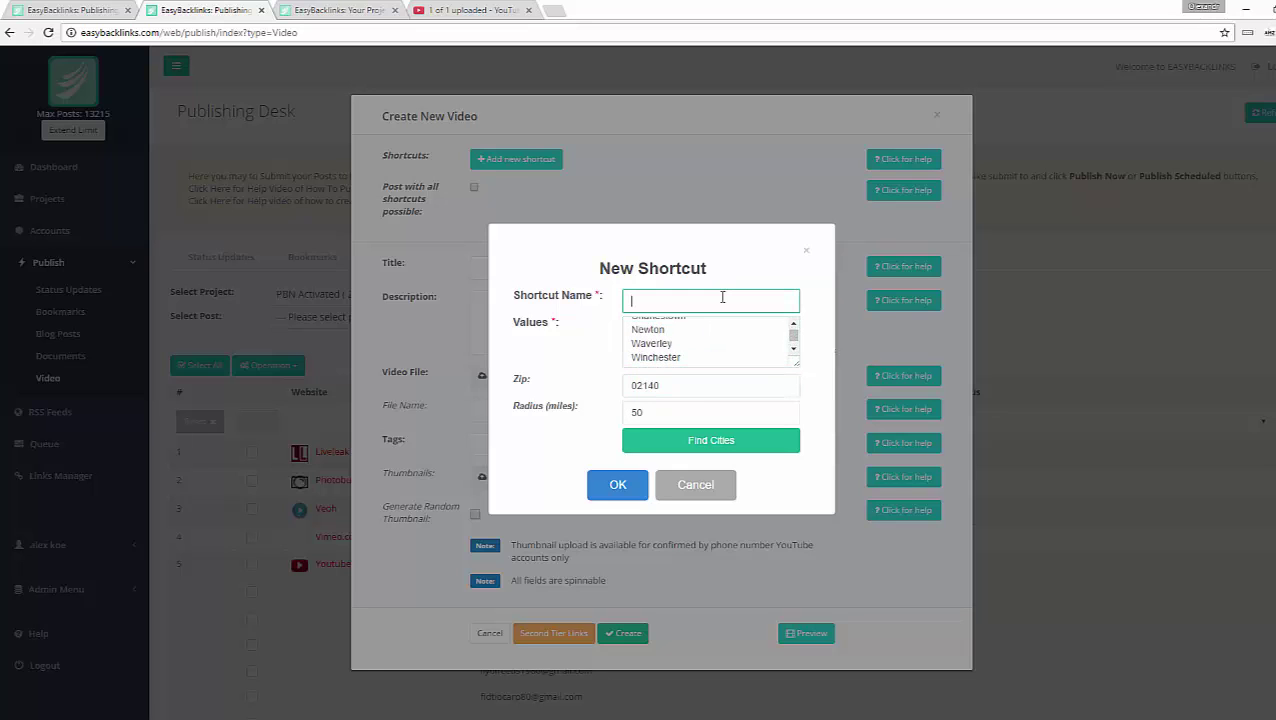
pyautogui.write('City')
pyautogui.click(622, 498)
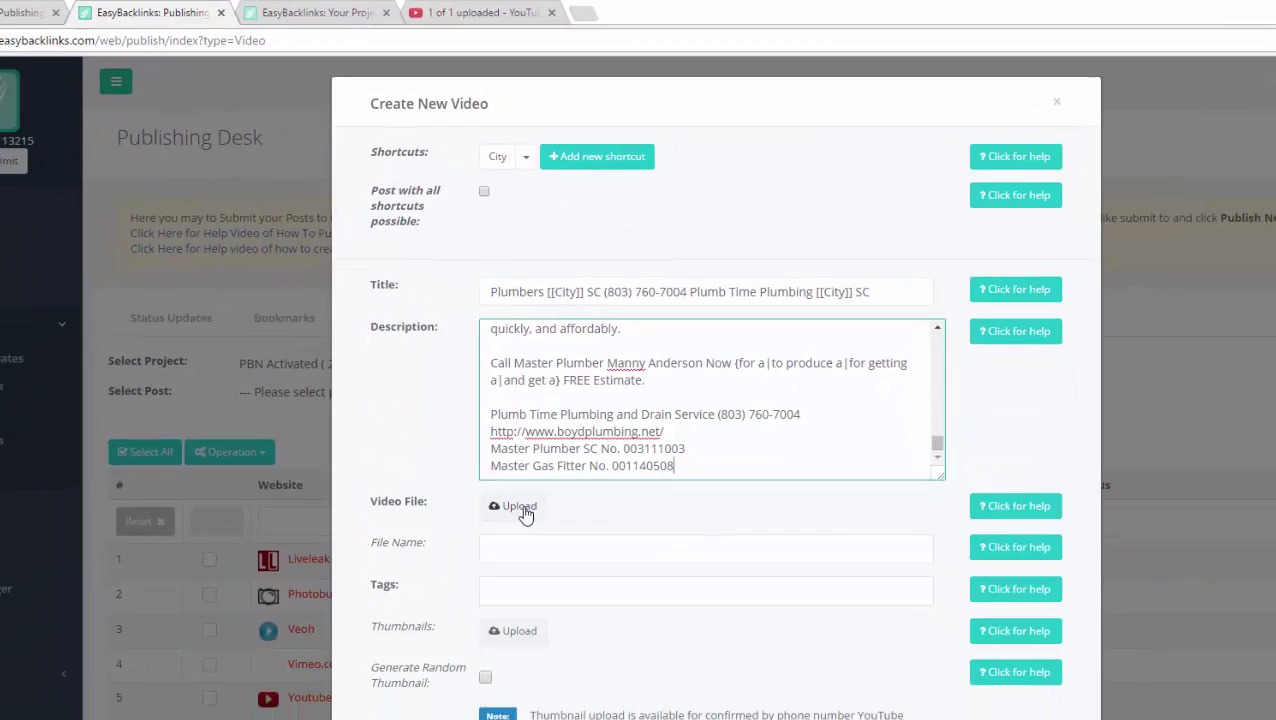
# Upload the Plumbers Columbia SC video file and copy its name from the file explorer into the File Name field
pyautogui.click(522, 509)
pyautogui.doubleClick(258, 478)
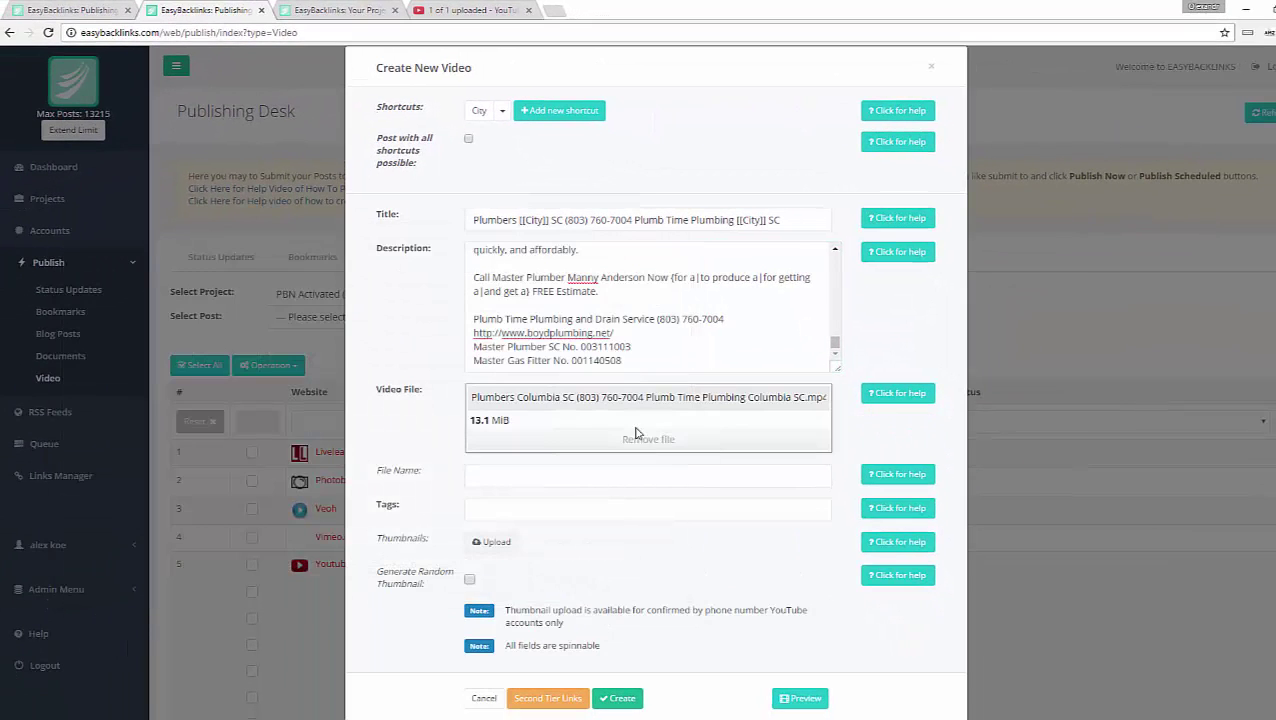
pyautogui.click(571, 474)
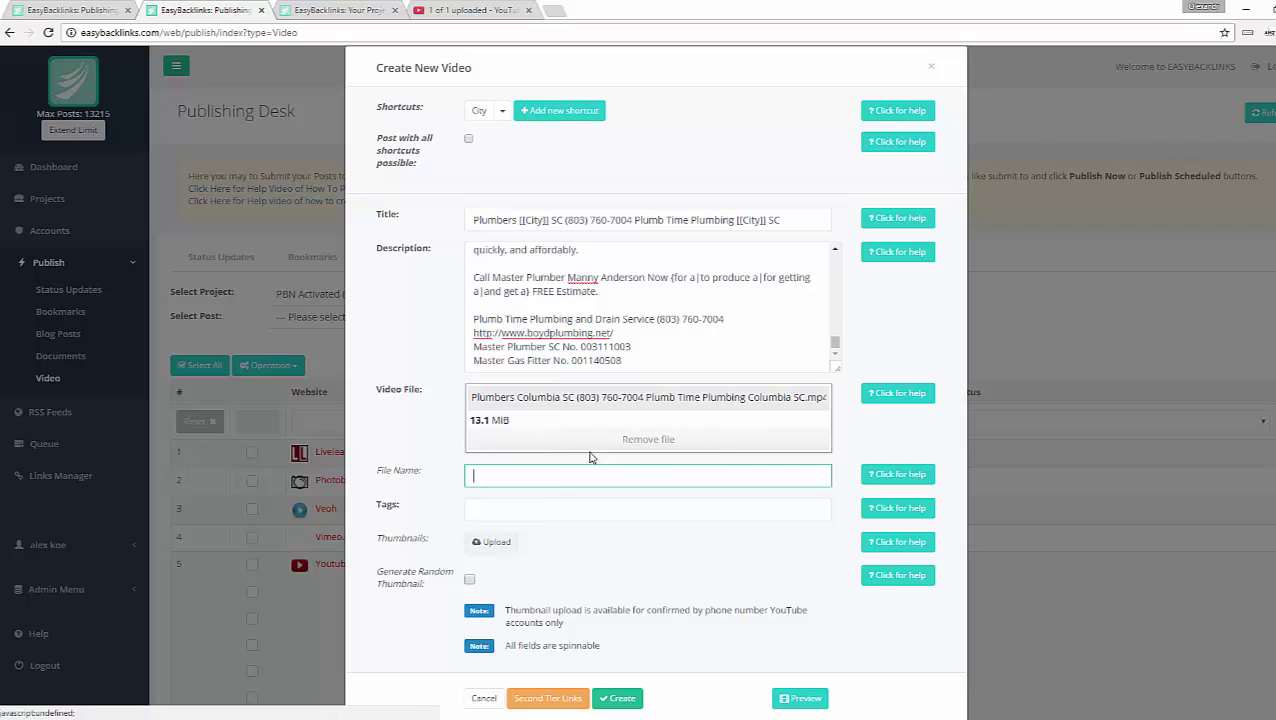
pyautogui.moveTo(205, 710)
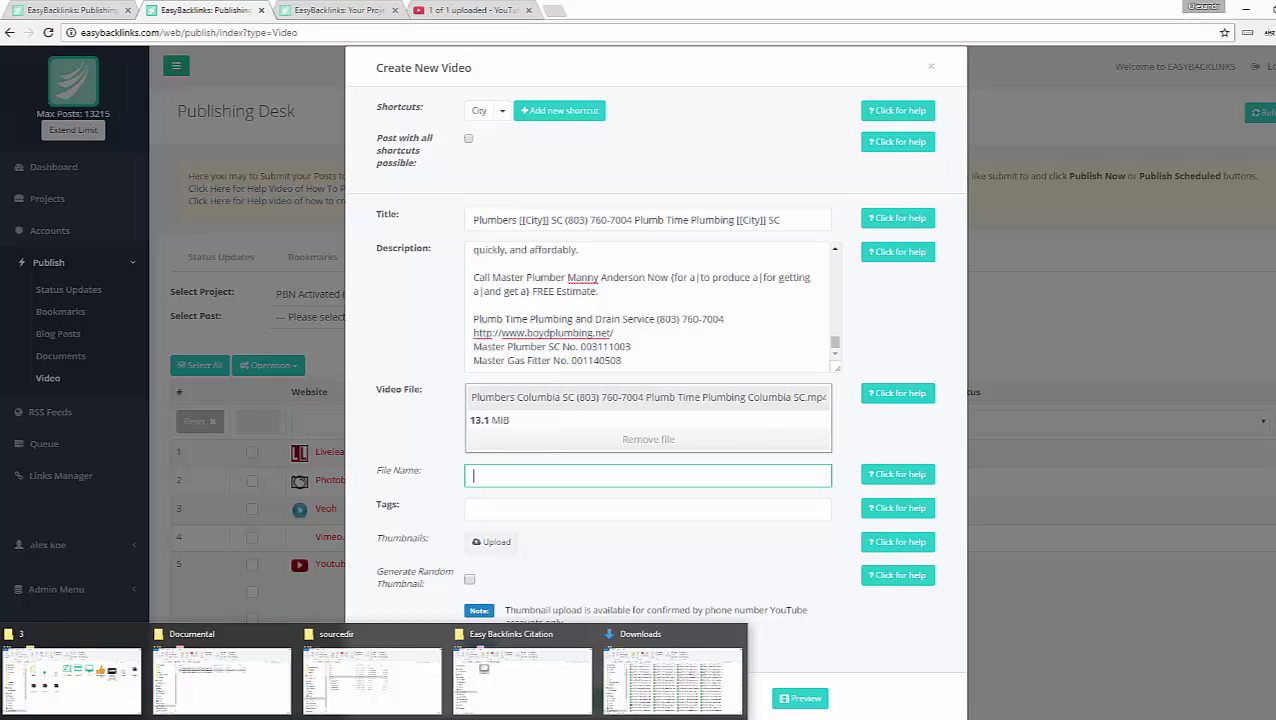
pyautogui.click(70, 680)
pyautogui.click(789, 257)
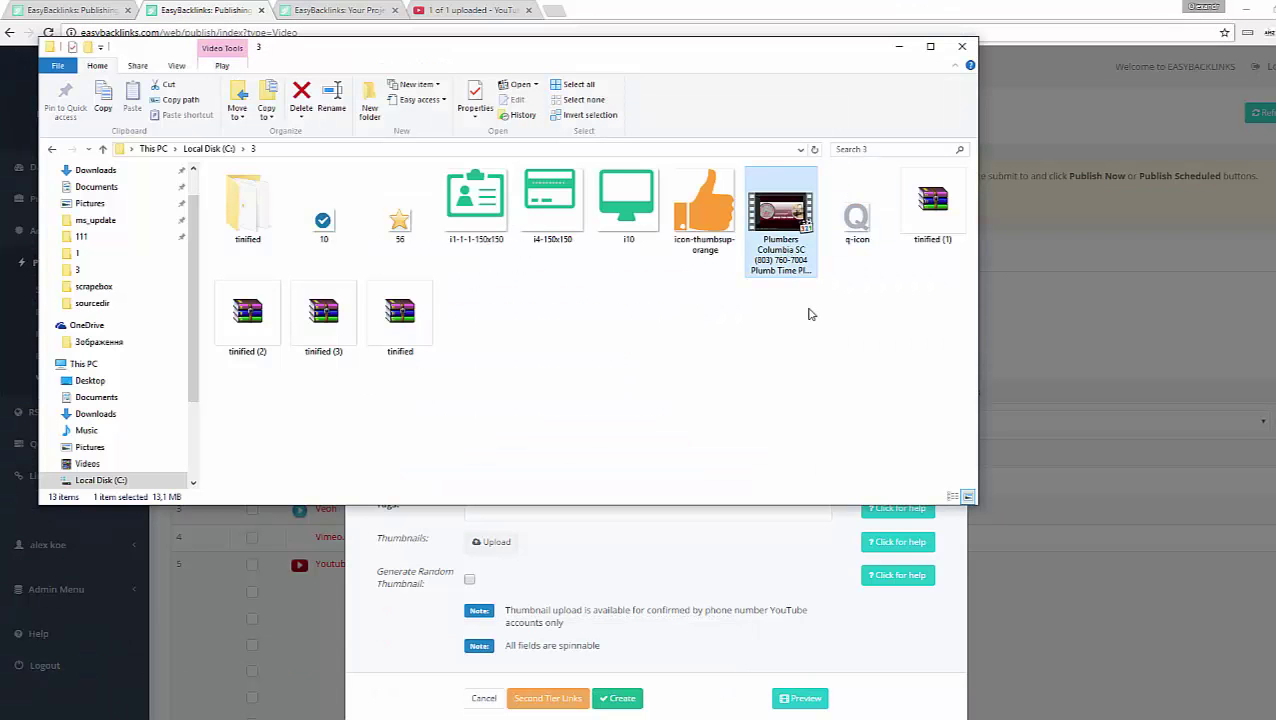
pyautogui.click(791, 268)
pyautogui.hotkey('ctrl', 'c')
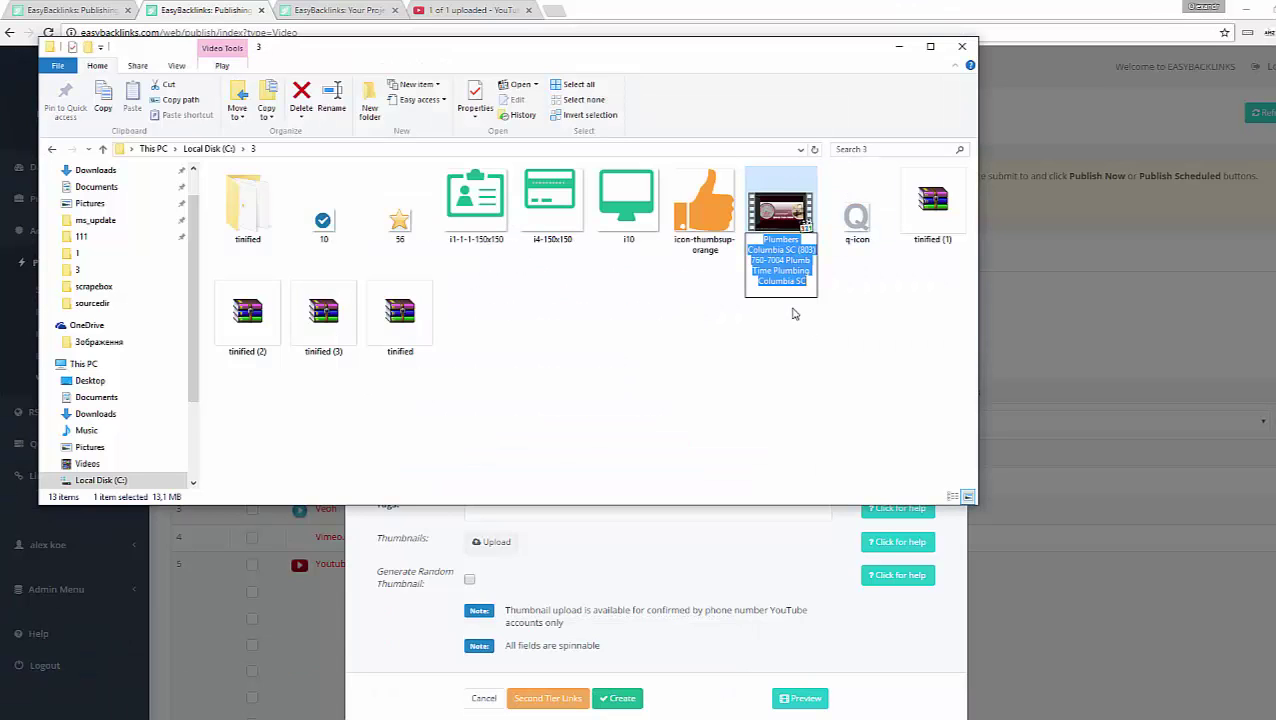
pyautogui.click(834, 317)
pyautogui.click(616, 582)
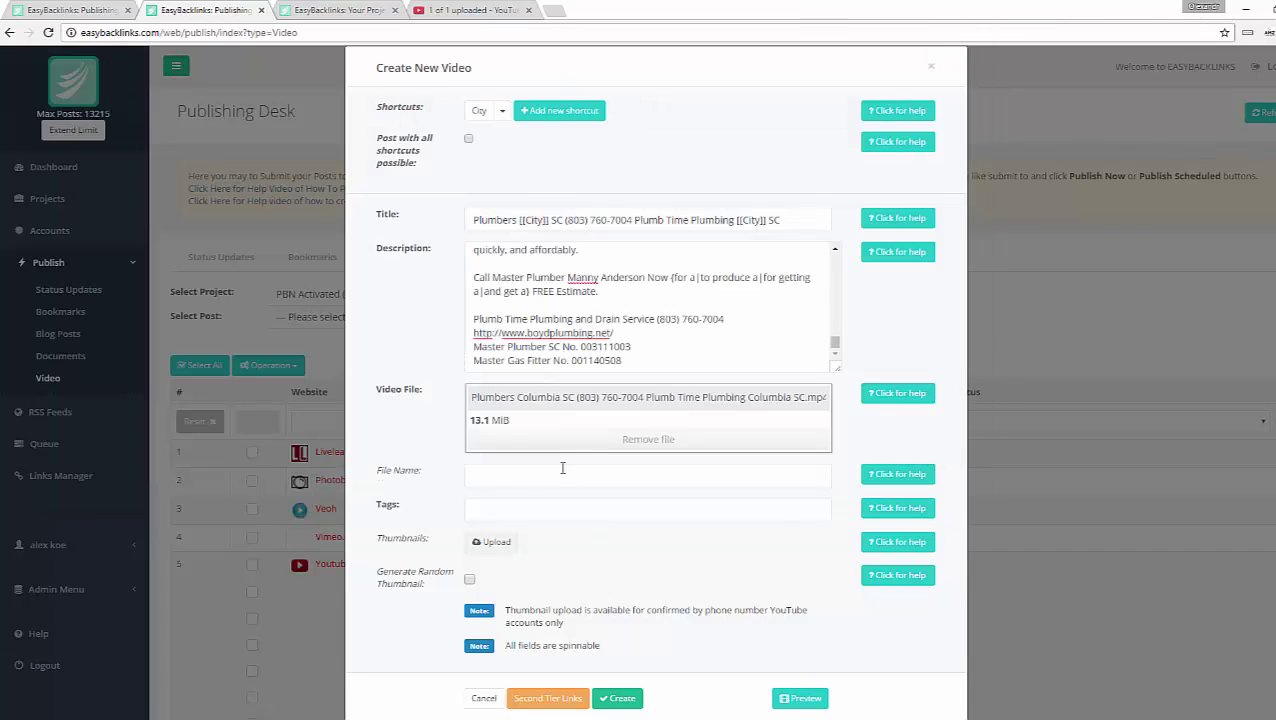
pyautogui.click(556, 474)
pyautogui.hotkey('ctrl', 'v')
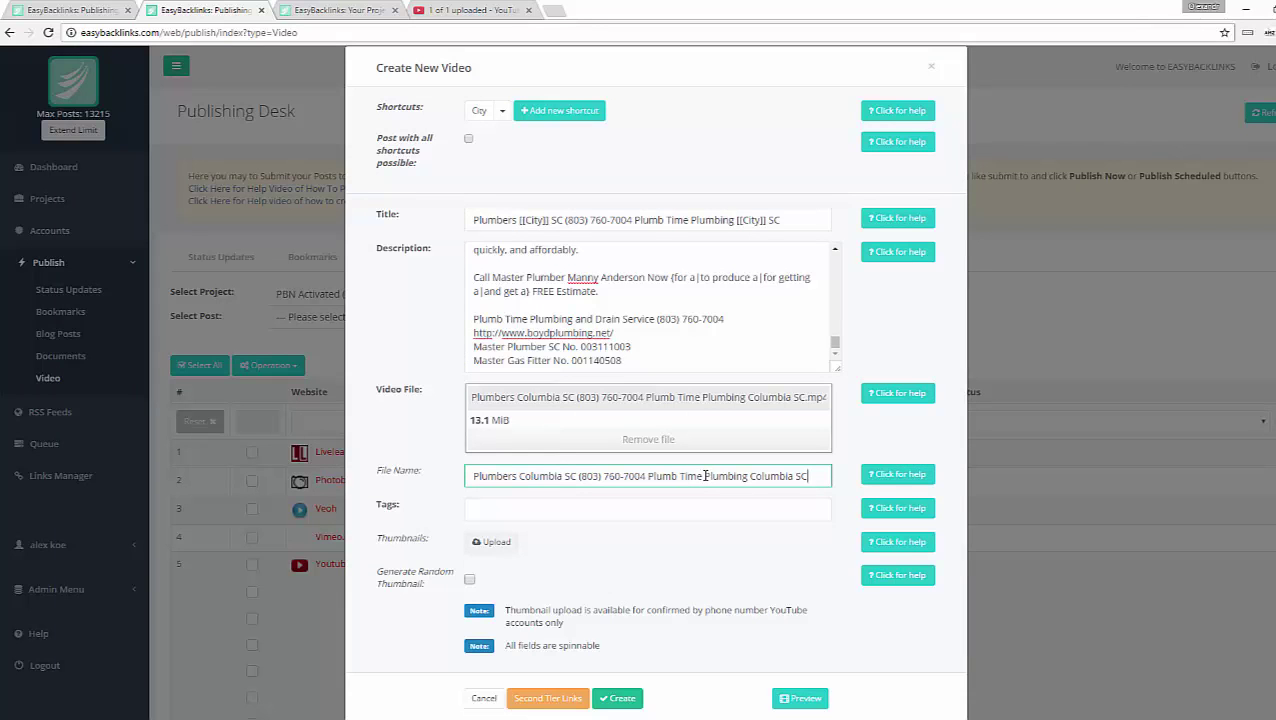
# Replace both occurrences of Columbia in the File Name field with the [[City]] shortcut
pyautogui.moveTo(705, 476); pyautogui.dragTo(755, 480)
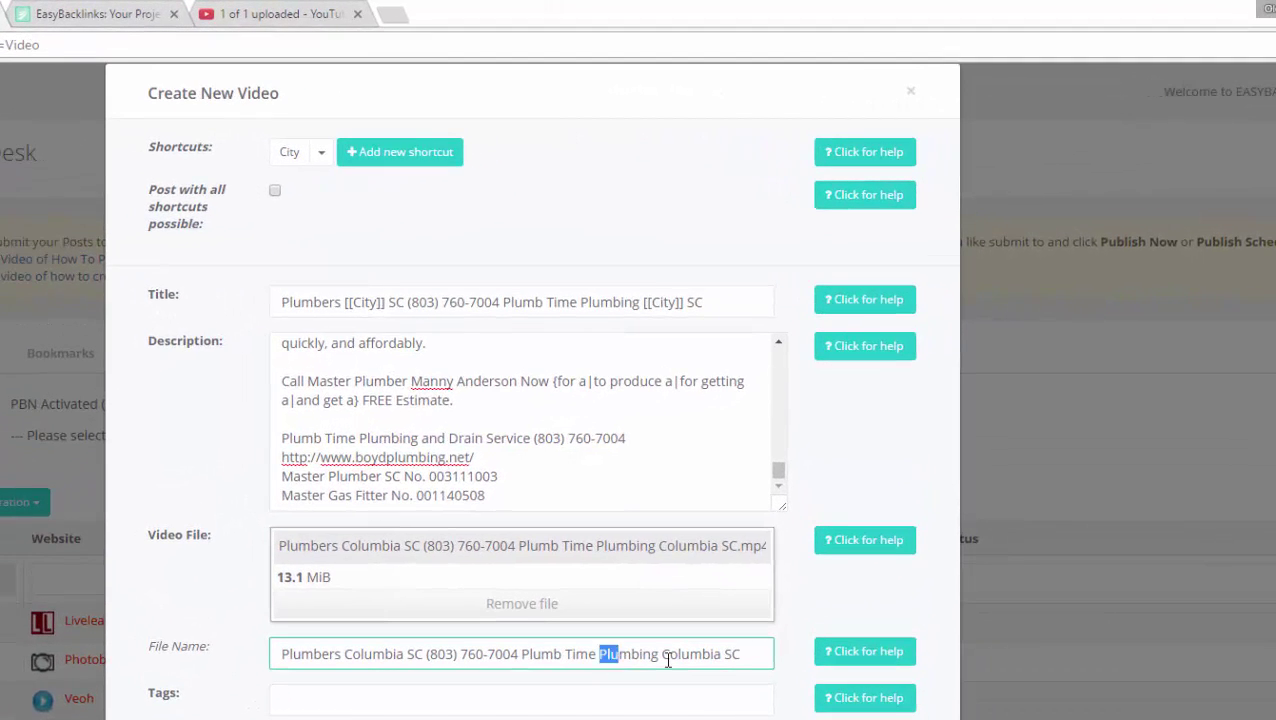
pyautogui.moveTo(668, 660); pyautogui.dragTo(722, 658)
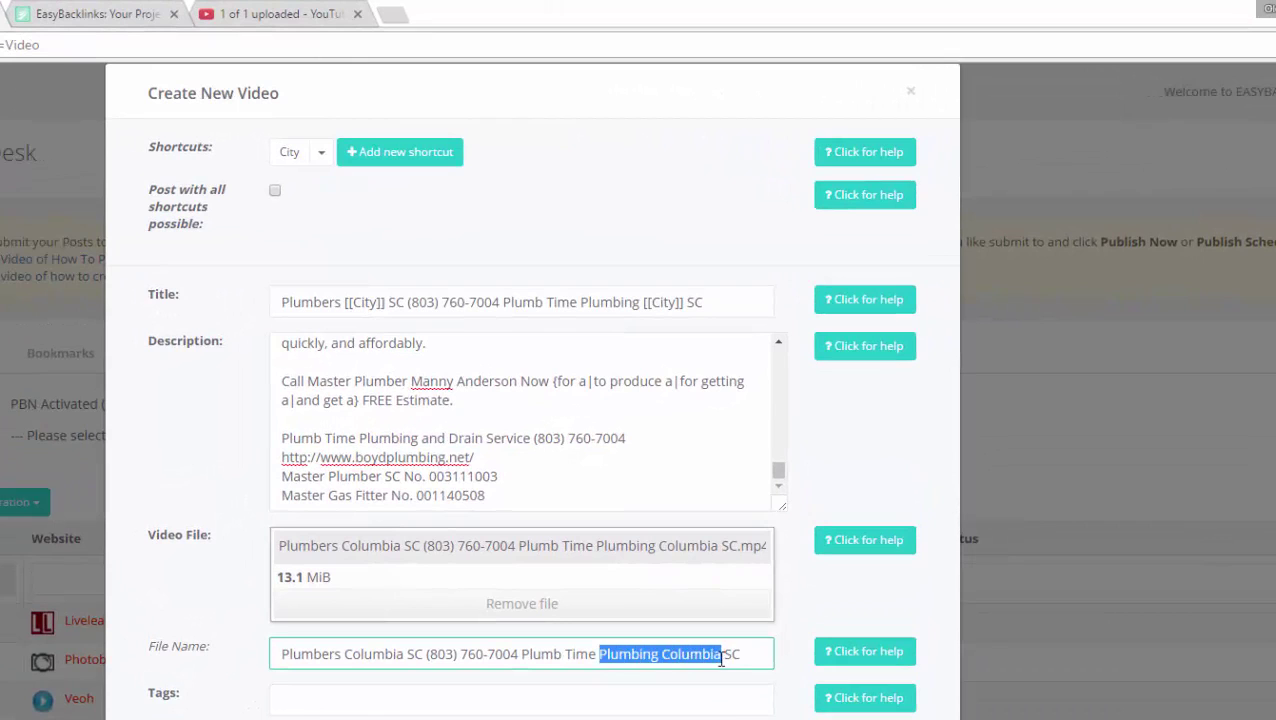
pyautogui.press('End')
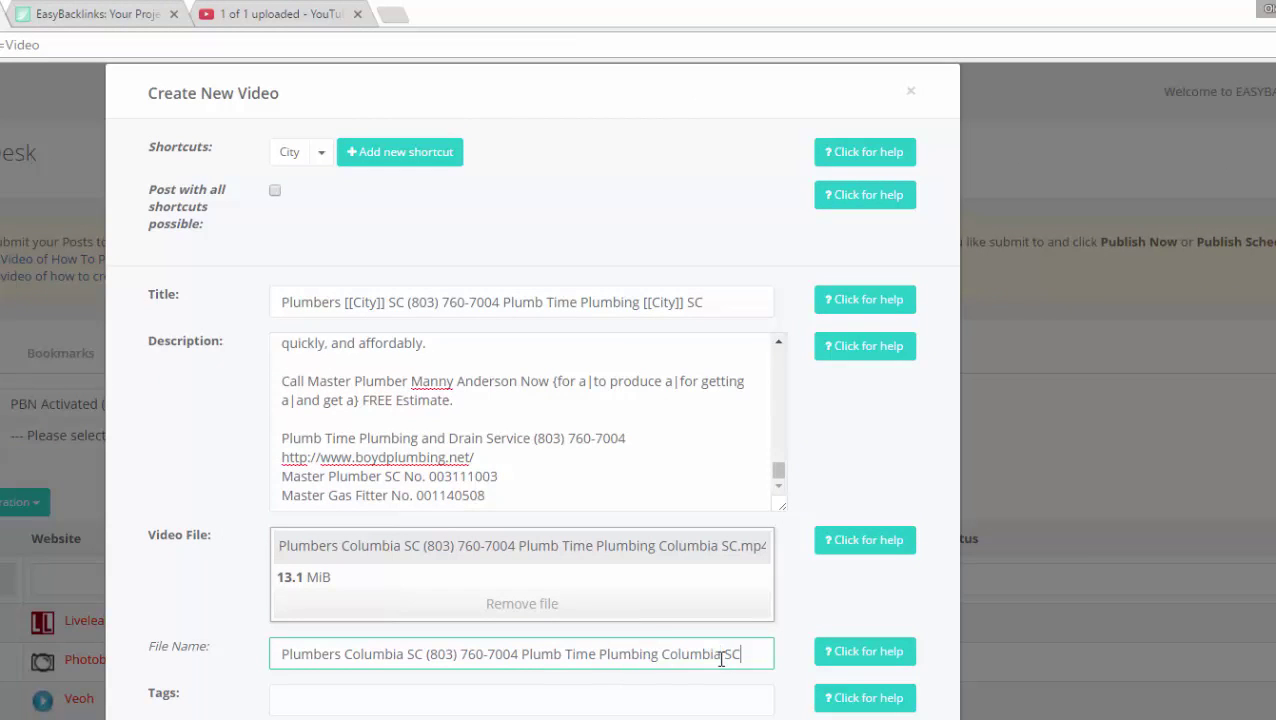
pyautogui.click(404, 654)
pyautogui.moveTo(404, 654); pyautogui.dragTo(228, 641)
pyautogui.doubleClick(348, 652)
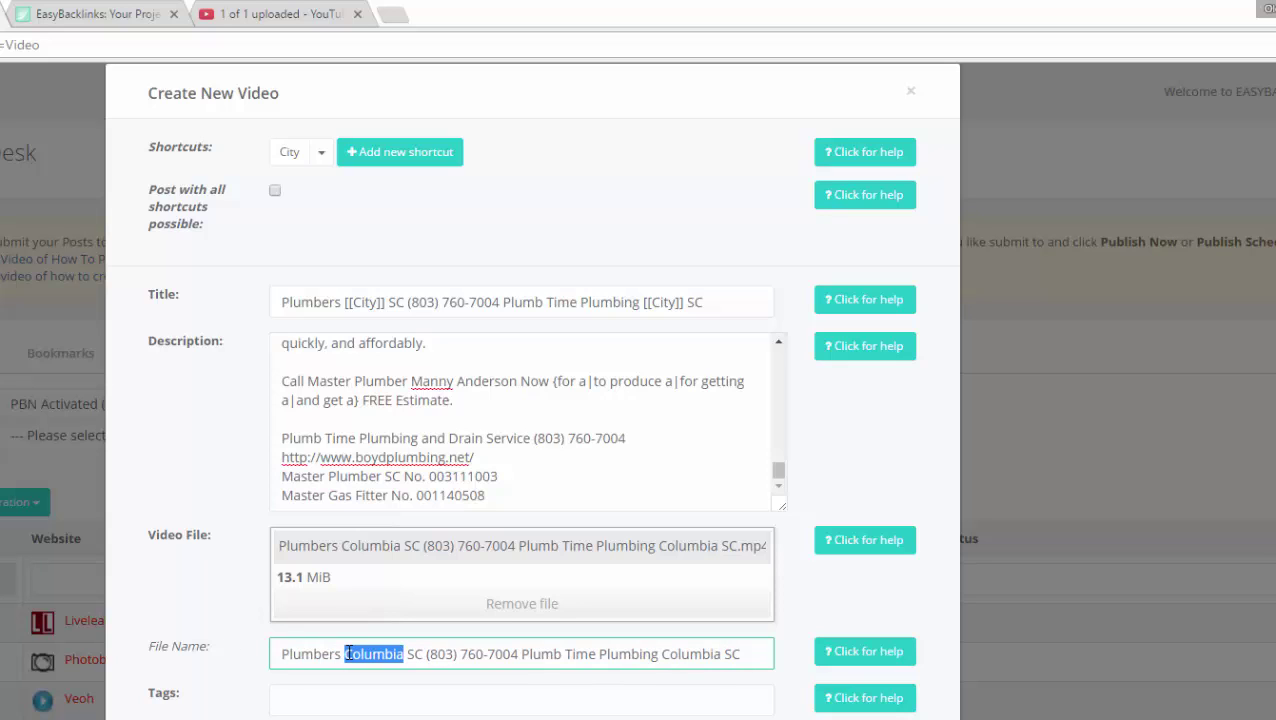
pyautogui.press('BackSpace')
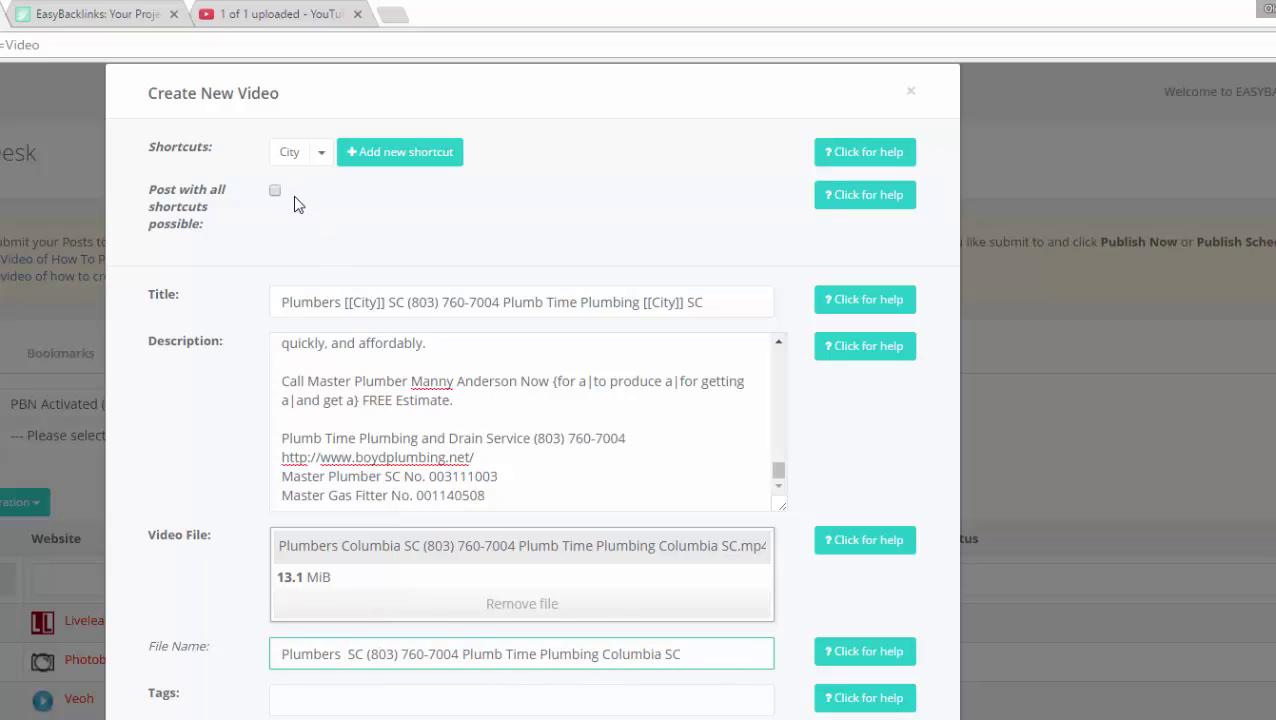
pyautogui.click(291, 163)
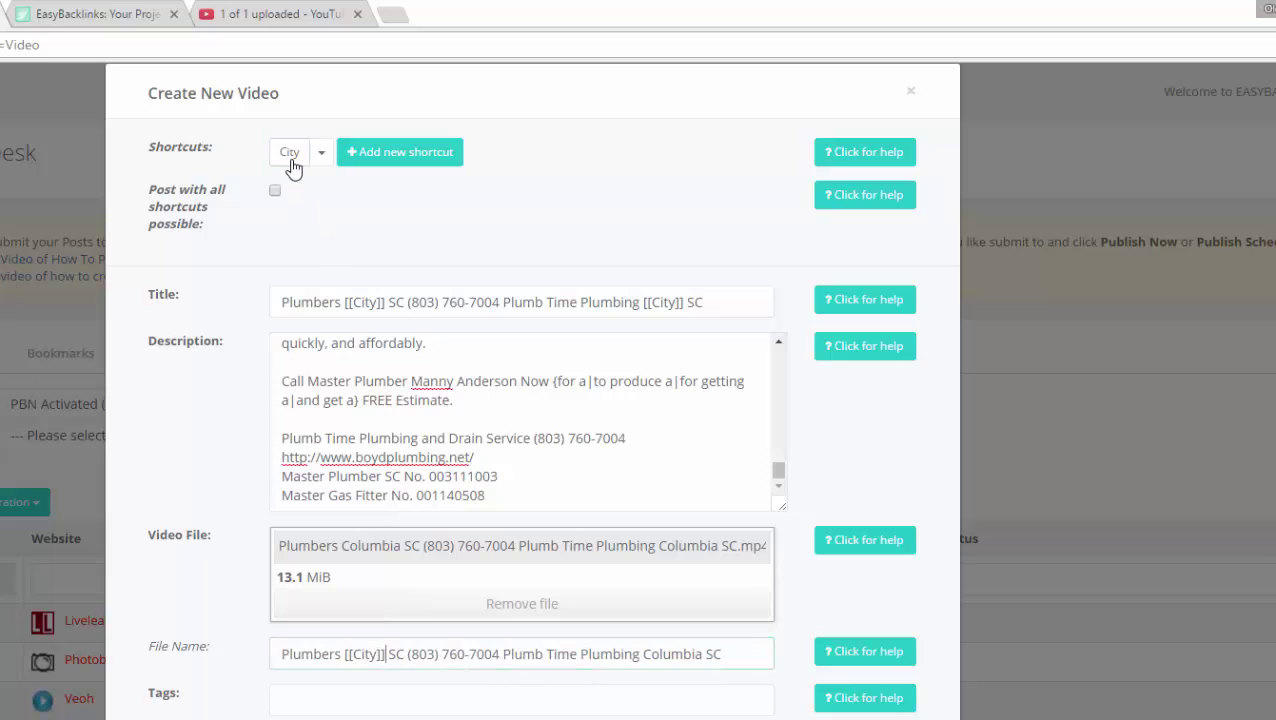
pyautogui.doubleClick(686, 660)
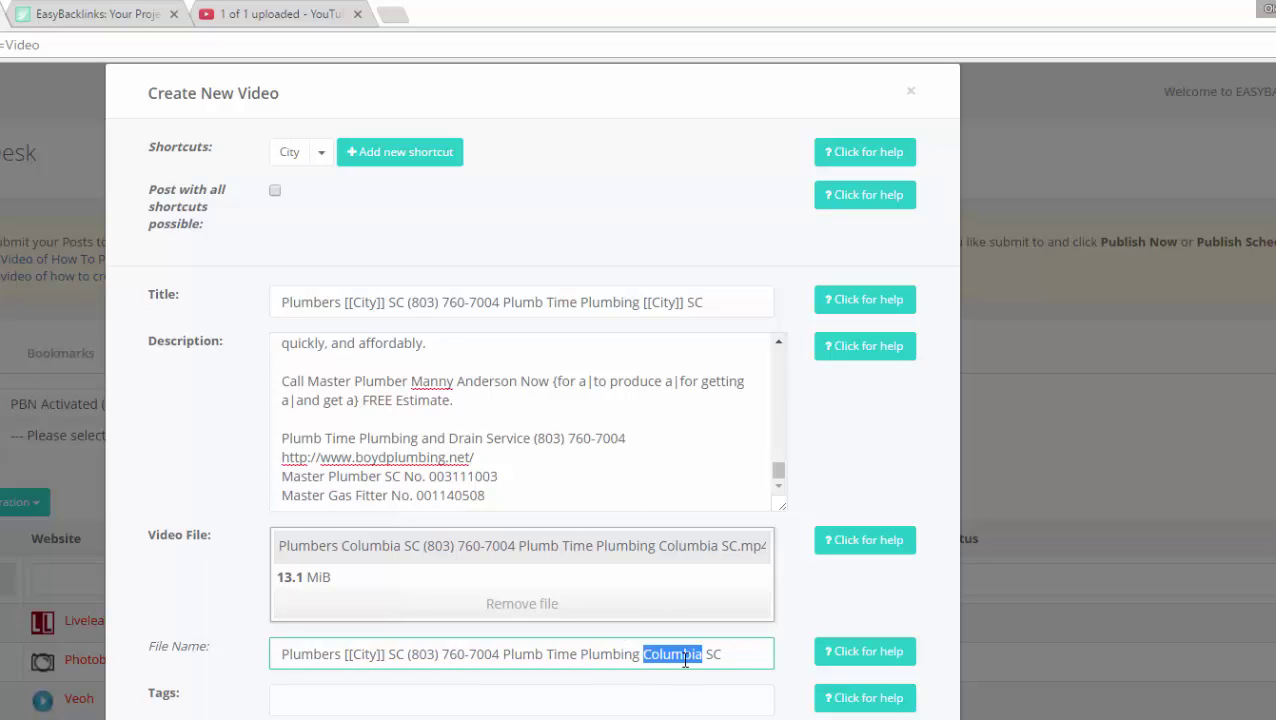
pyautogui.press('BackSpace')
pyautogui.click(283, 158)
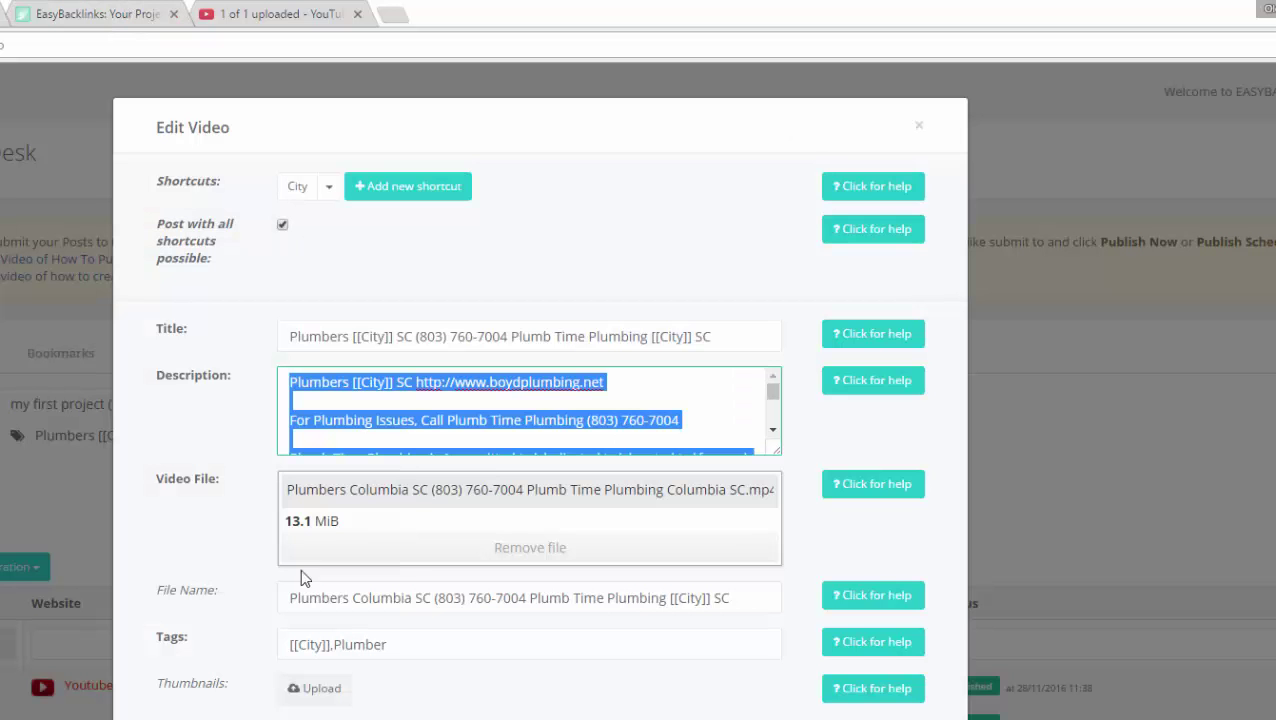
# Copy the tags [[City]],Plumber from the existing video post into the new post's Tags field
pyautogui.tripleClick(427, 652)
pyautogui.hotkey('ctrl', 'c')
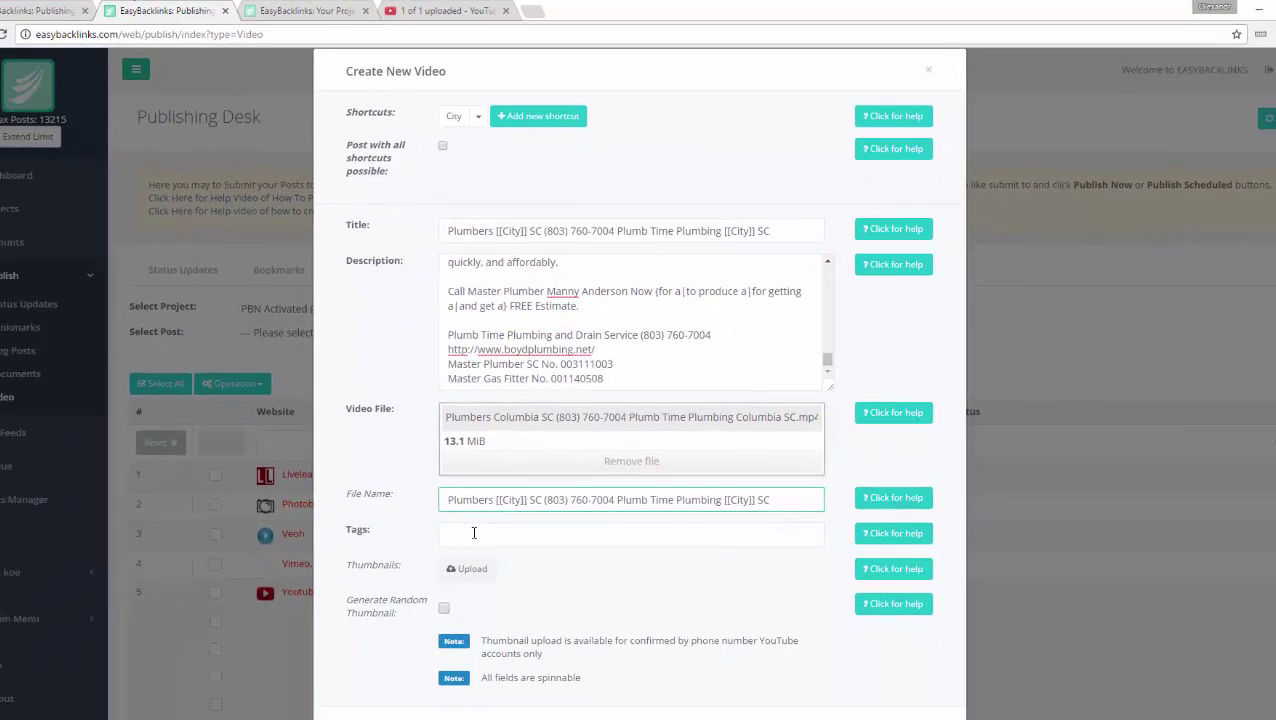
pyautogui.click(474, 533)
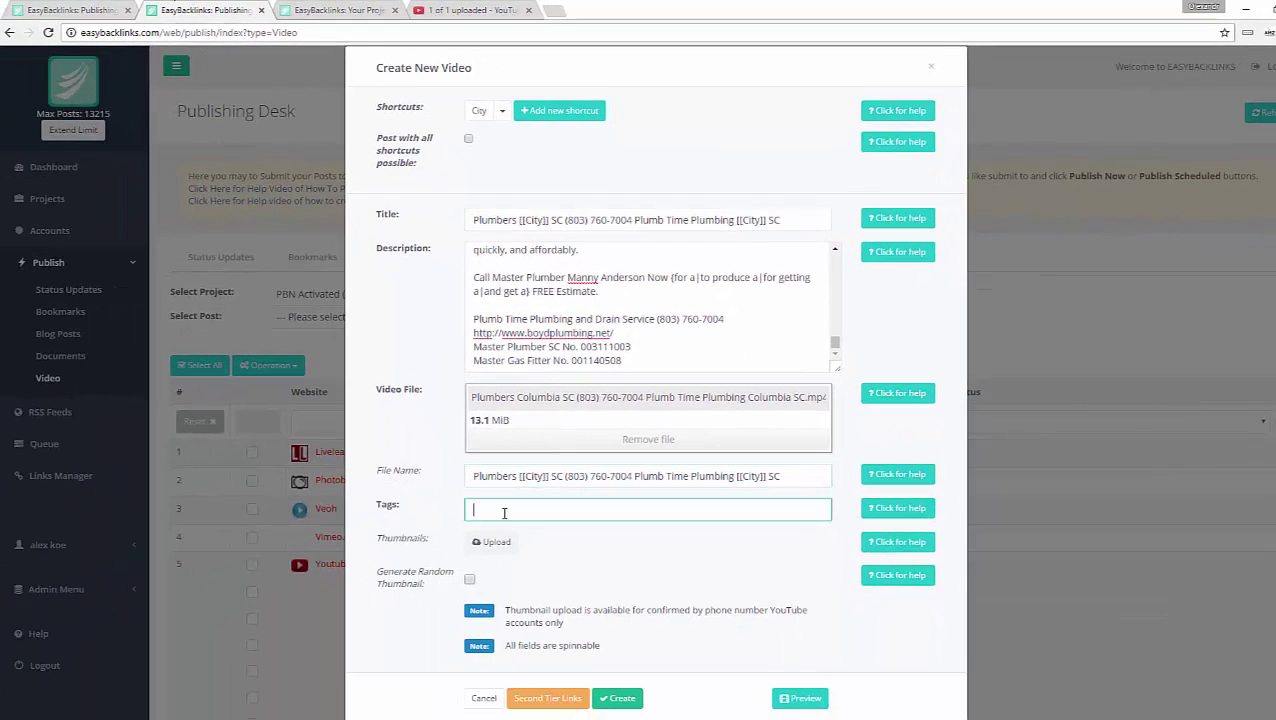
pyautogui.hotkey('ctrl', 'v')
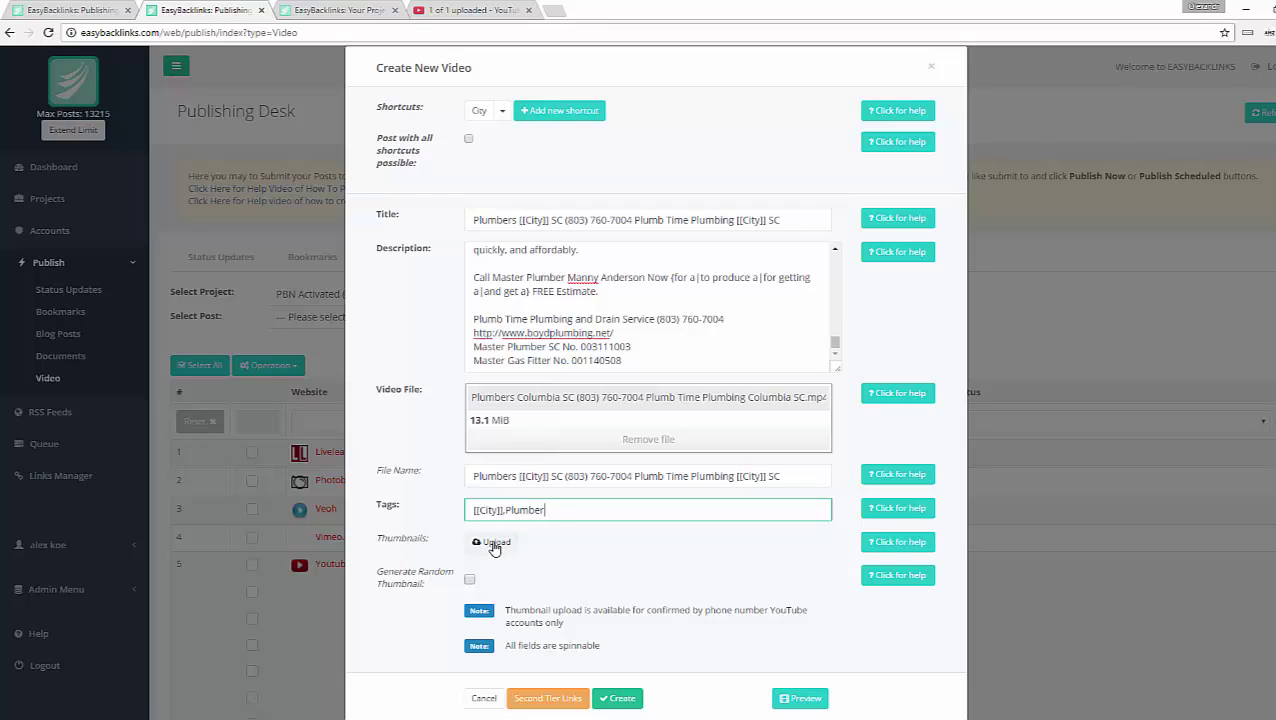
# Read the help text on uploading thumbnails for the video
pyautogui.click(895, 543)
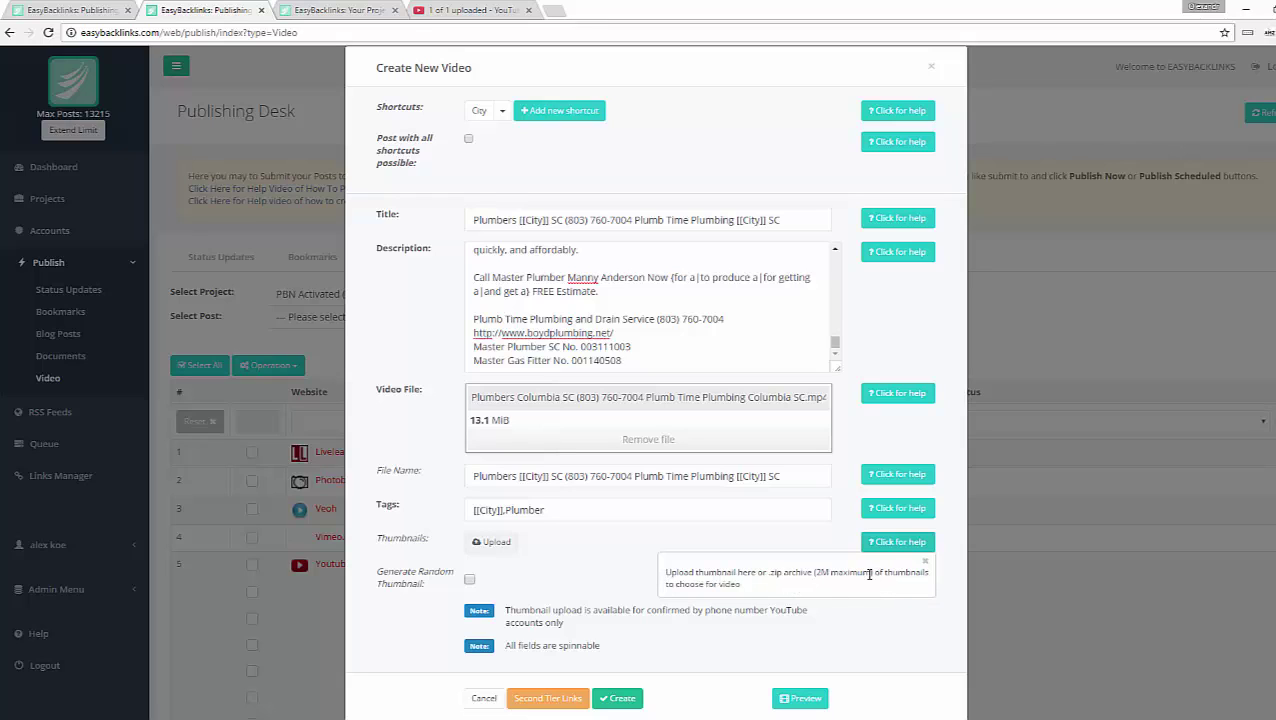
pyautogui.moveTo(866, 573); pyautogui.dragTo(655, 572)
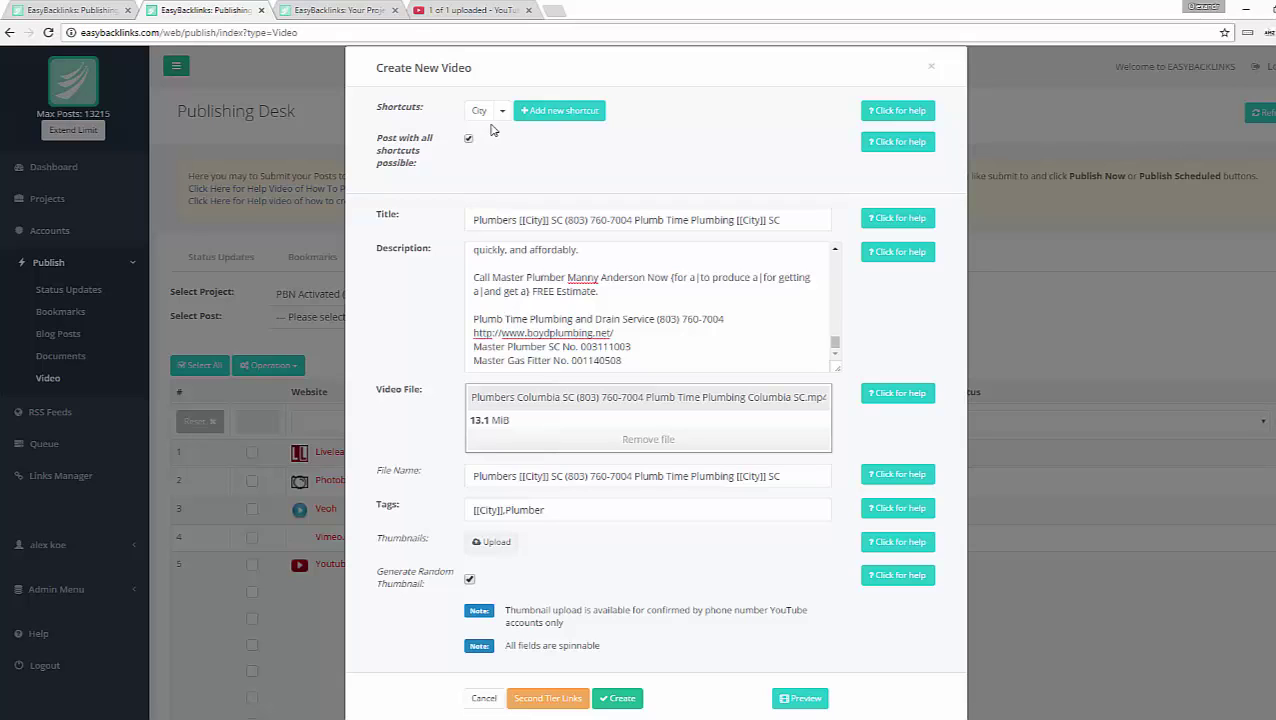
# Open the City shortcut for editing and review its list of city values
pyautogui.click(502, 111)
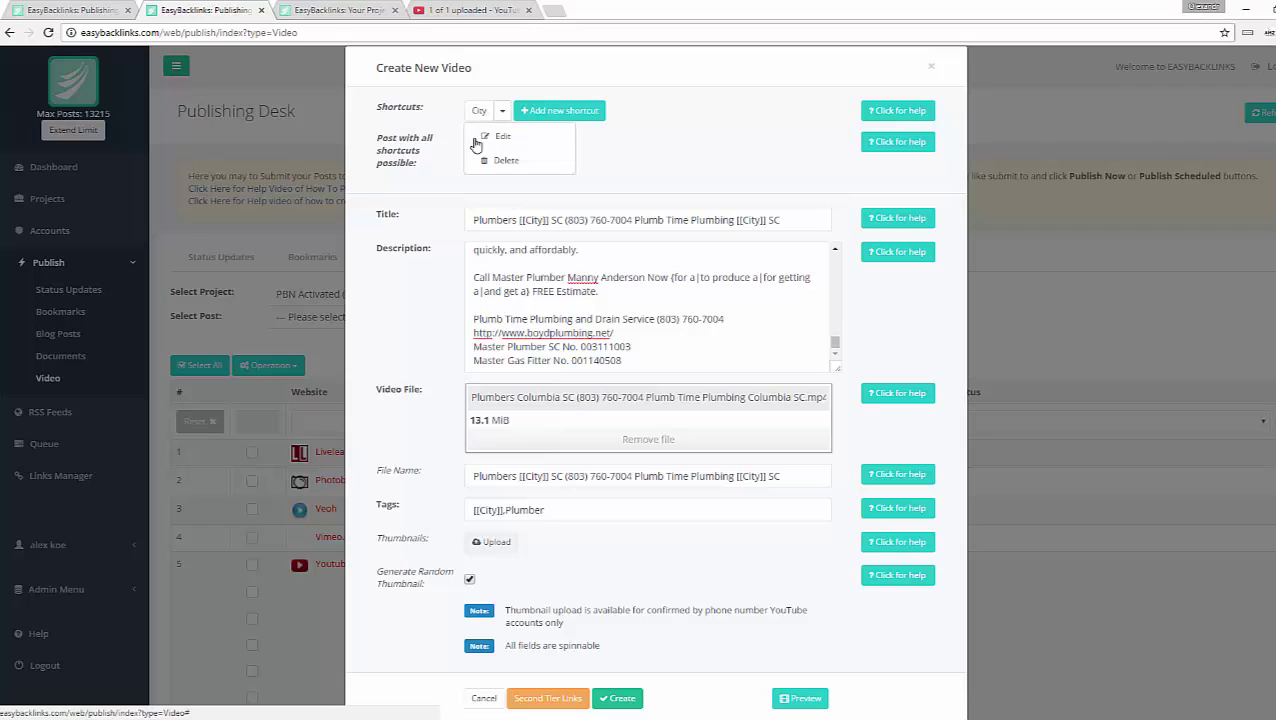
pyautogui.click(499, 138)
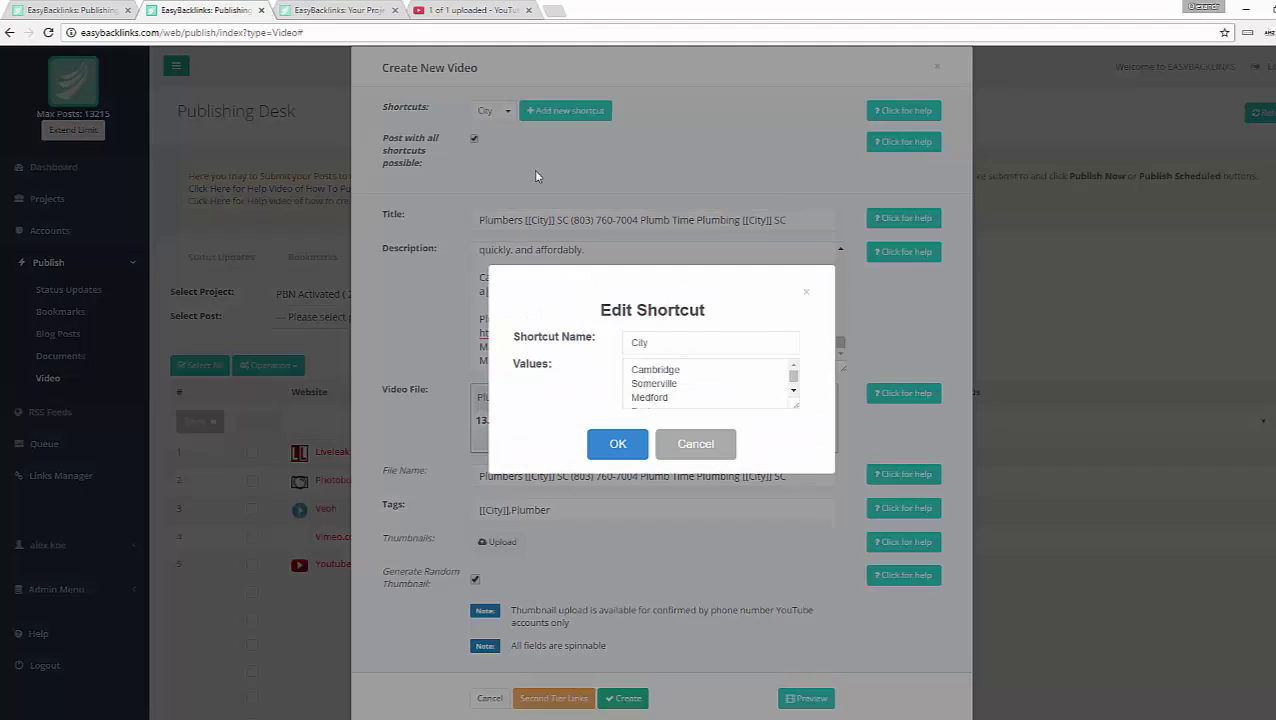
pyautogui.click(792, 394)
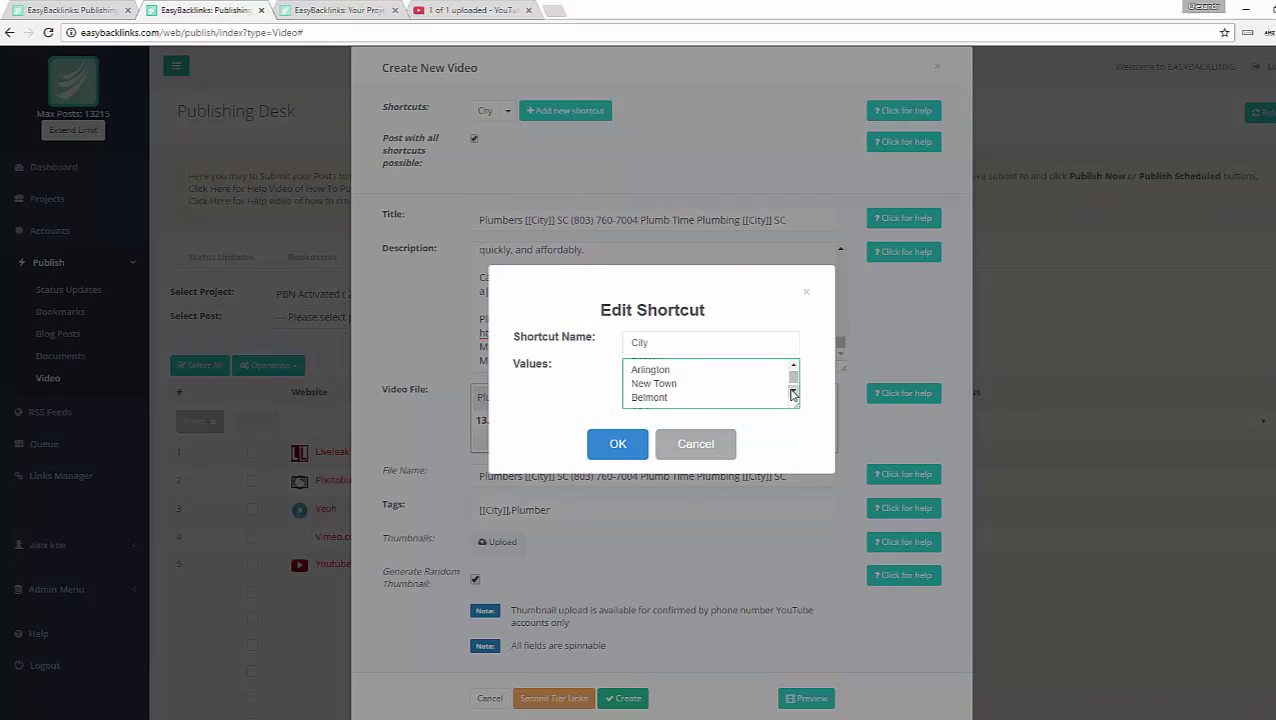
pyautogui.click(792, 394)
pyautogui.click(792, 394)
pyautogui.click(792, 394)
pyautogui.click(792, 394)
pyautogui.click(792, 394)
pyautogui.click(792, 394)
pyautogui.click(792, 394)
pyautogui.click(792, 394)
pyautogui.click(792, 394)
pyautogui.click(792, 394)
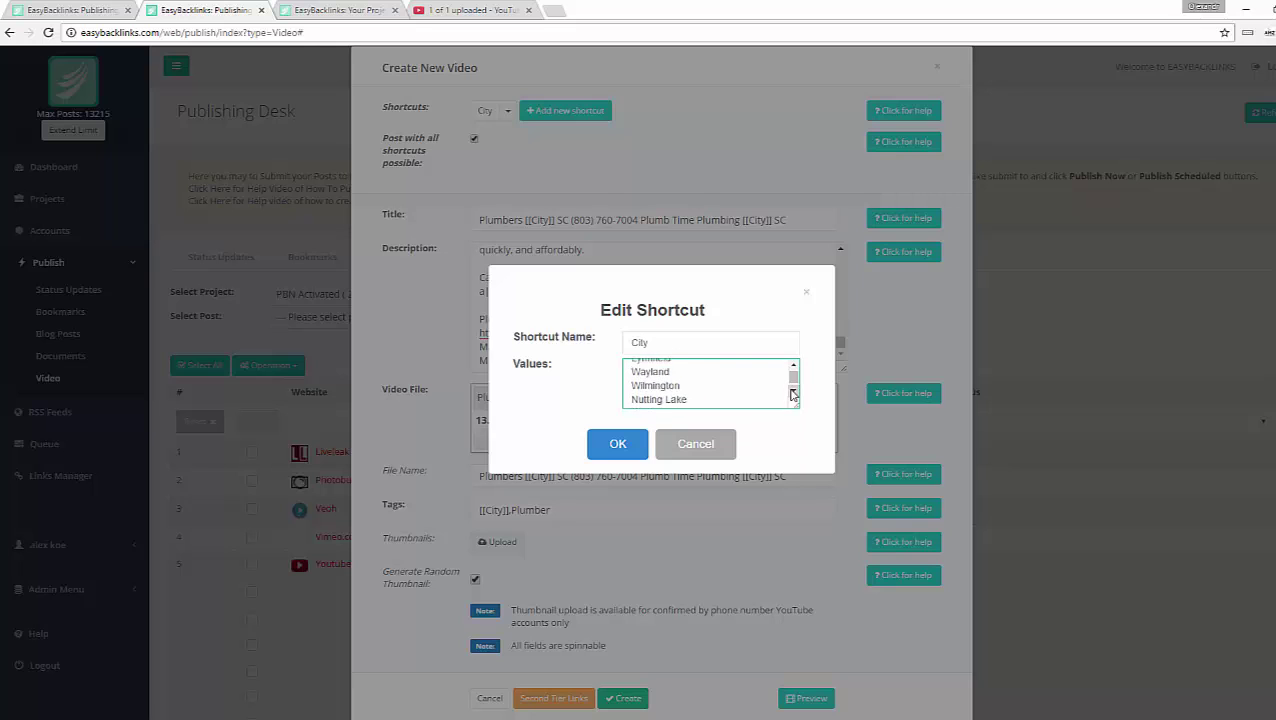
pyautogui.click(792, 394)
pyautogui.scroll(-2, 790, 383)
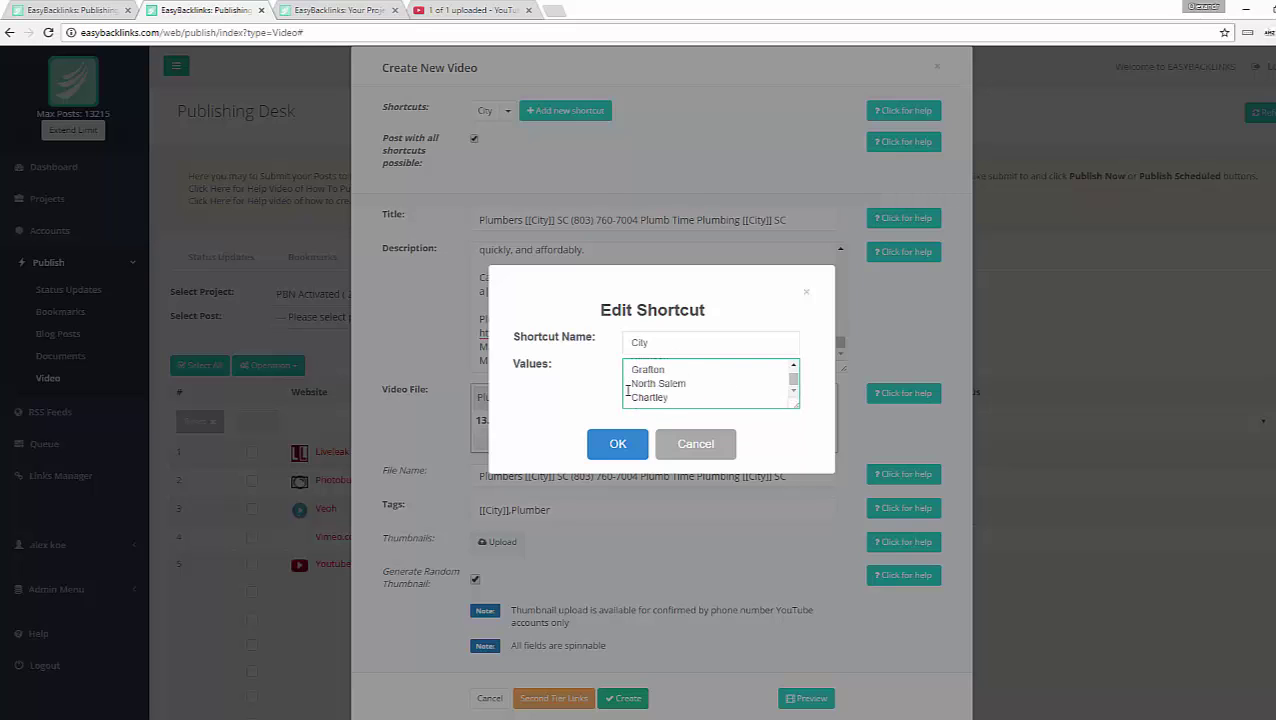
# Copy all values of the City shortcut into the shortcuts workbook in Excel, starting at cell G1, and look through the whole list
pyautogui.moveTo(675, 397); pyautogui.dragTo(569, 226)
pyautogui.hotkey('ctrl', 'c')
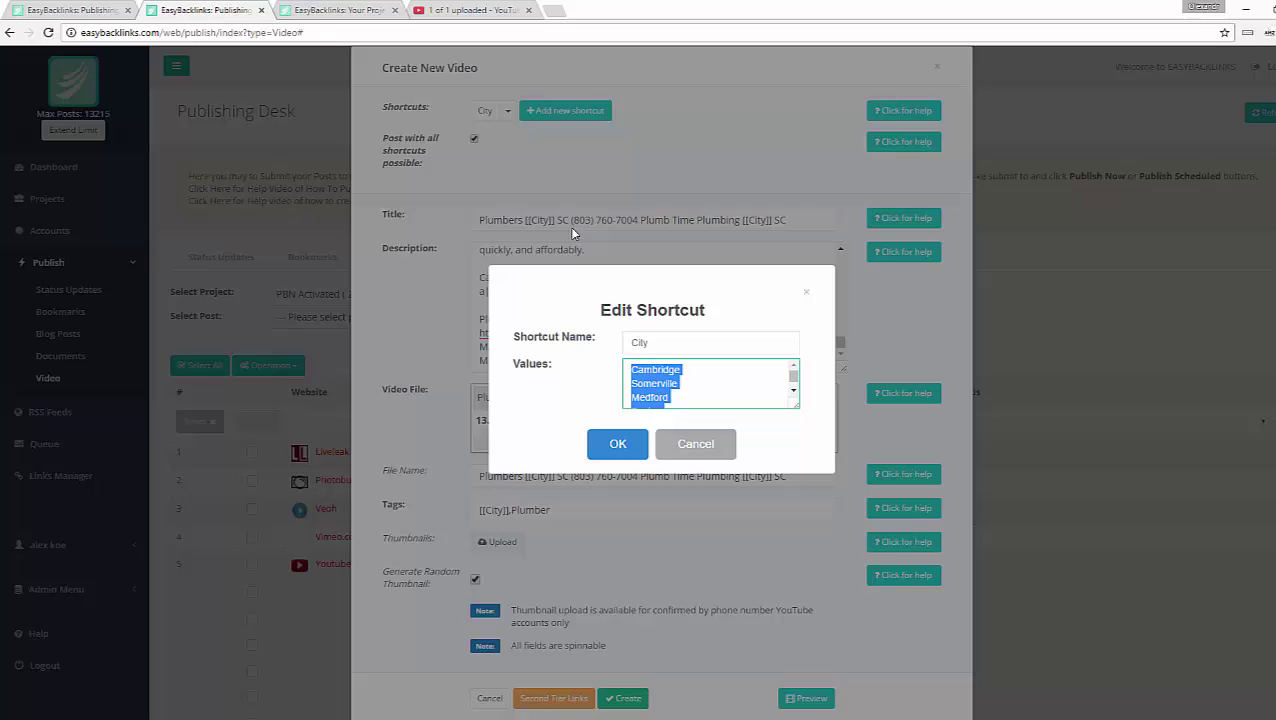
pyautogui.hotkey('alt', 'Tab')
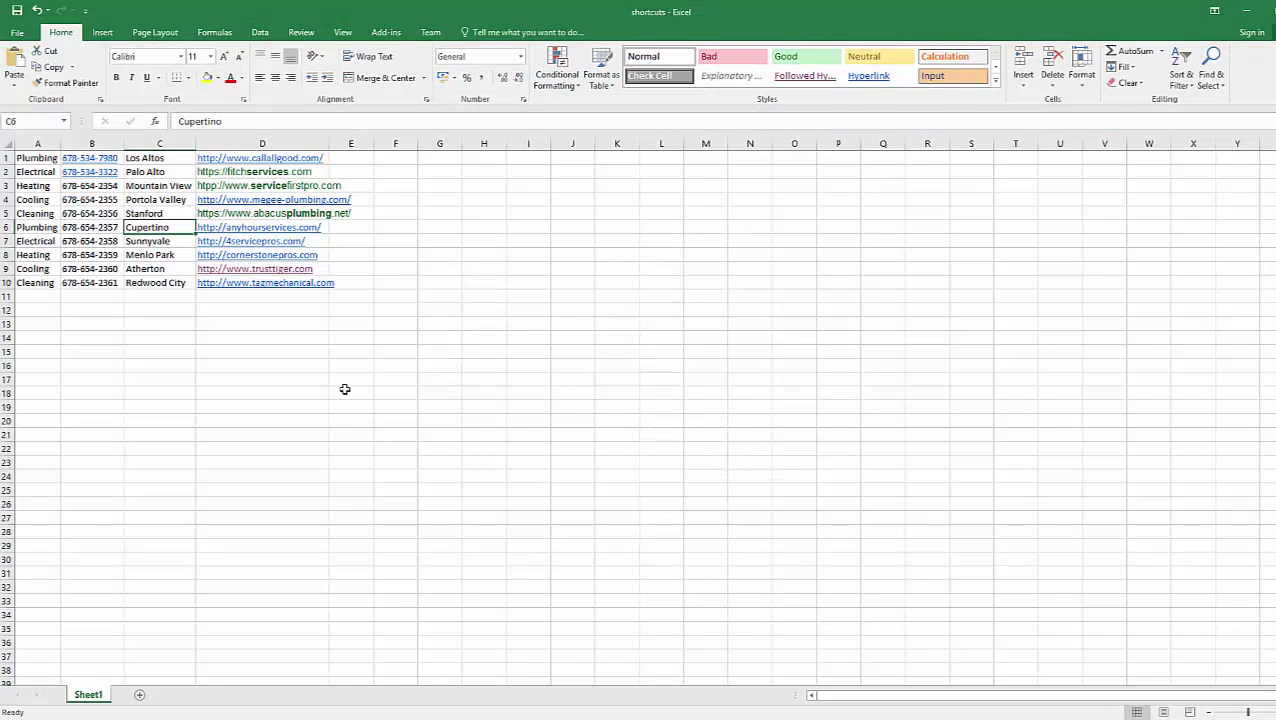
pyautogui.click(452, 158)
pyautogui.hotkey('ctrl', 'v')
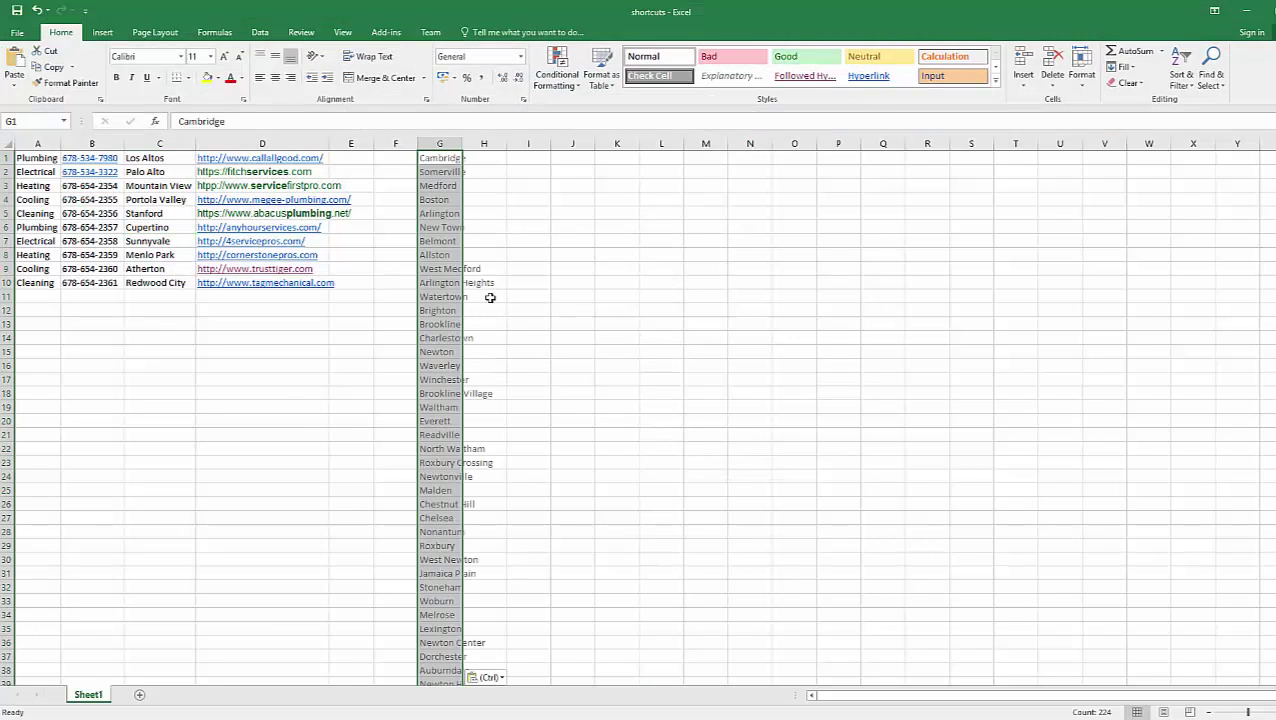
pyautogui.scroll(-9, 487, 416)
pyautogui.scroll(-20, 486, 413)
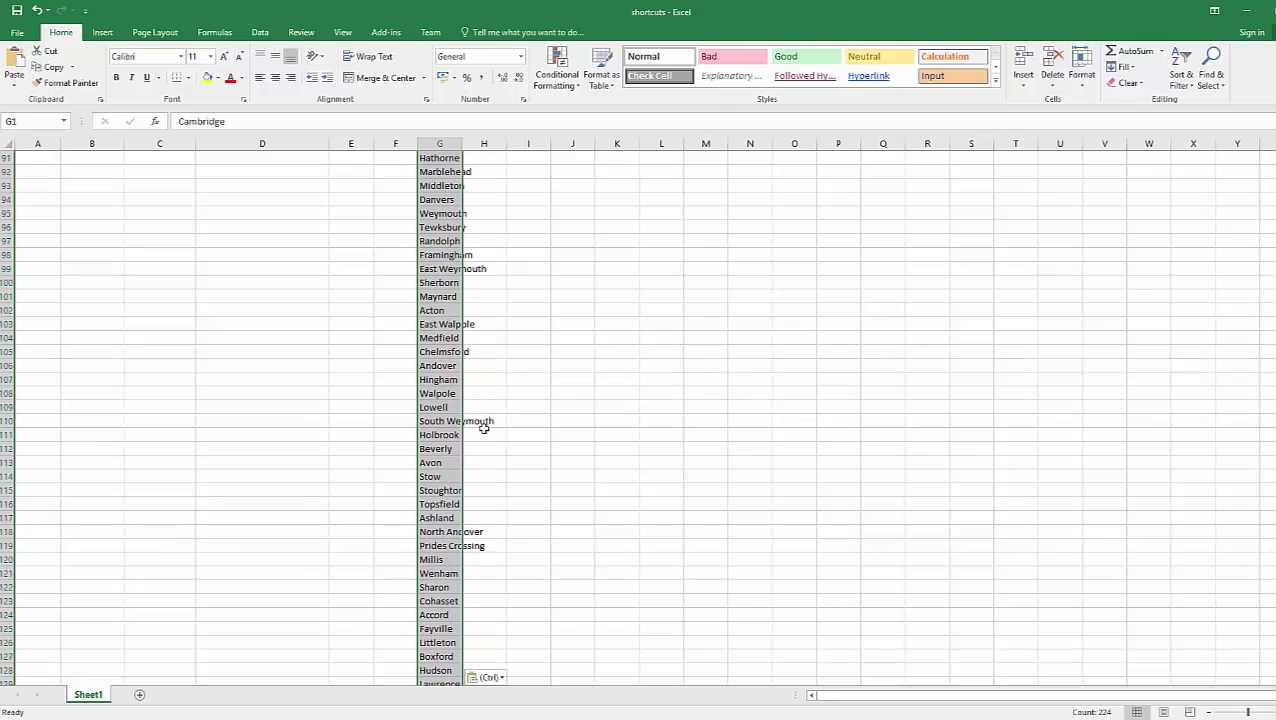
pyautogui.scroll(-20, 483, 429)
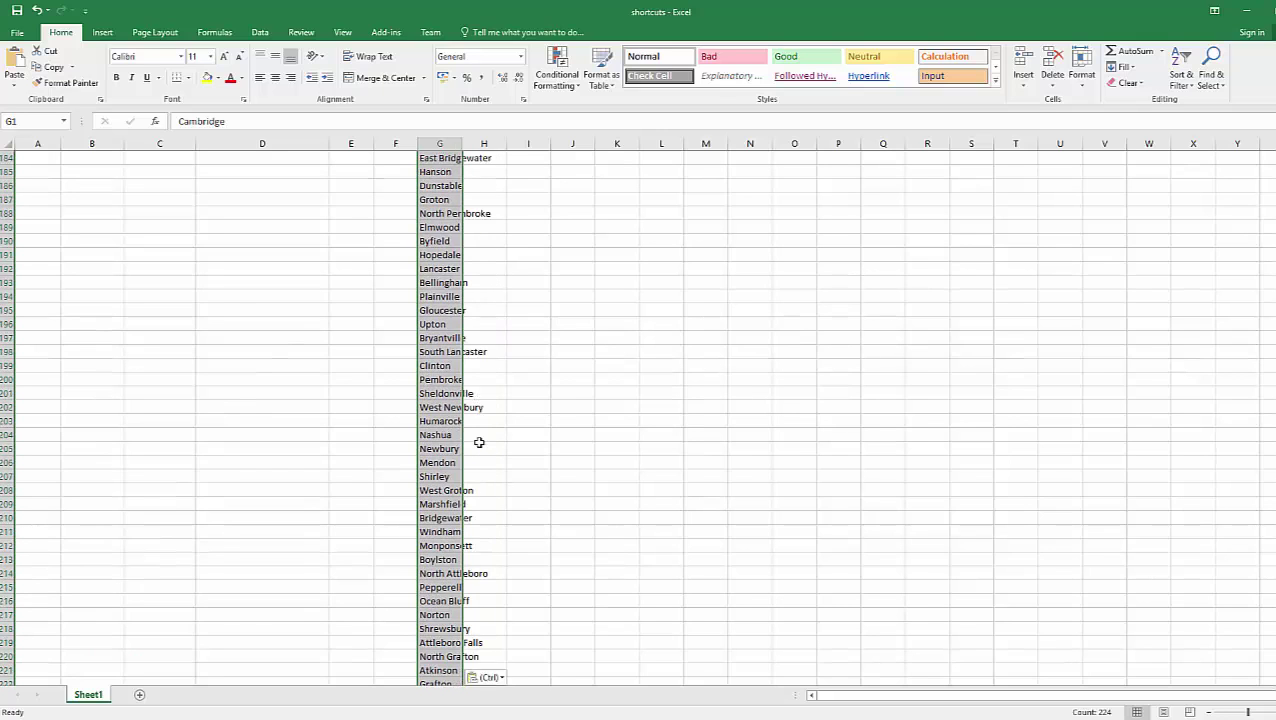
pyautogui.scroll(7, 479, 438)
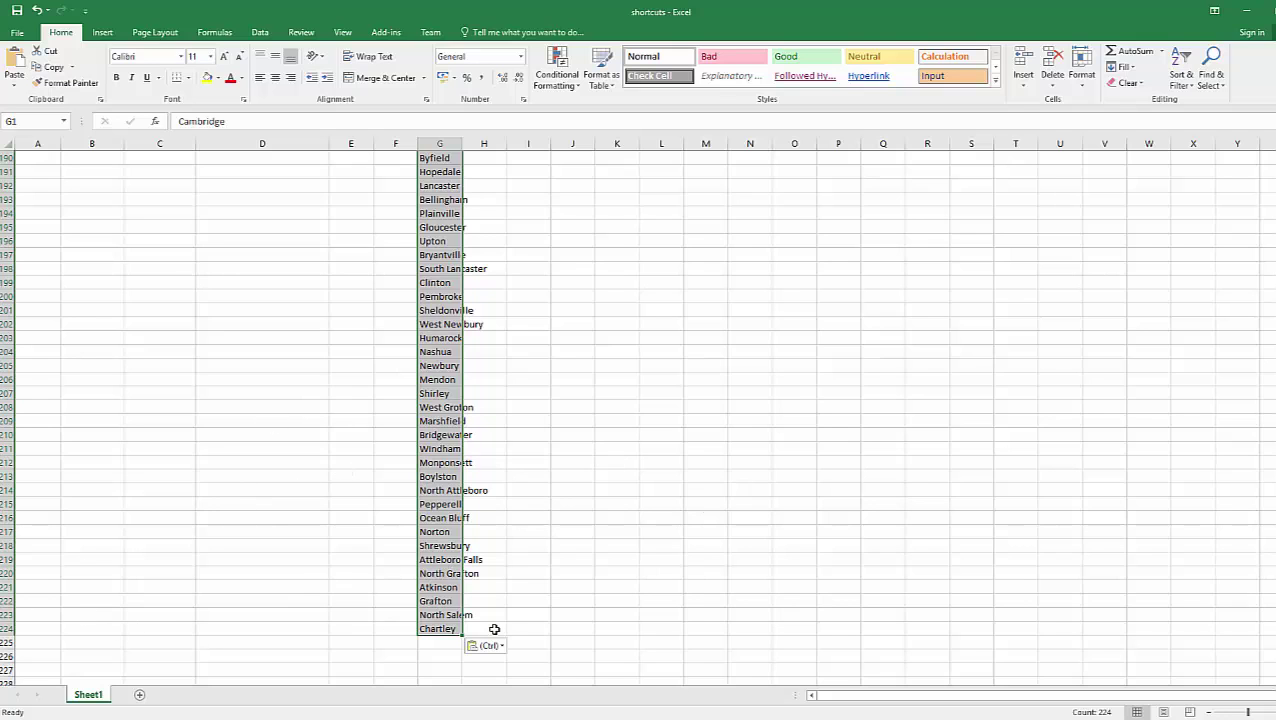
# Switch back to EasyBacklinks in the browser and close the City shortcut's editing dialog without changing its values
pyautogui.hotkey('alt', 'Tab')
pyautogui.hotkey('ctrl', 'a')
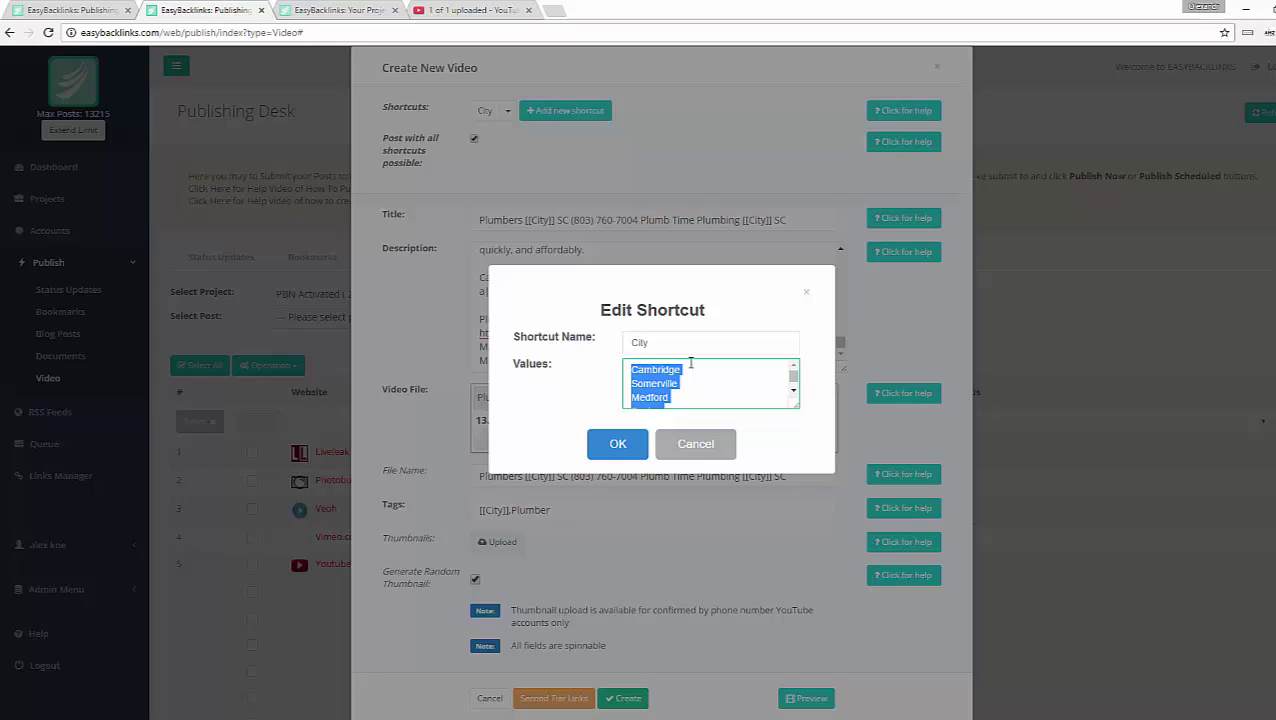
pyautogui.moveTo(690, 364); pyautogui.dragTo(583, 348)
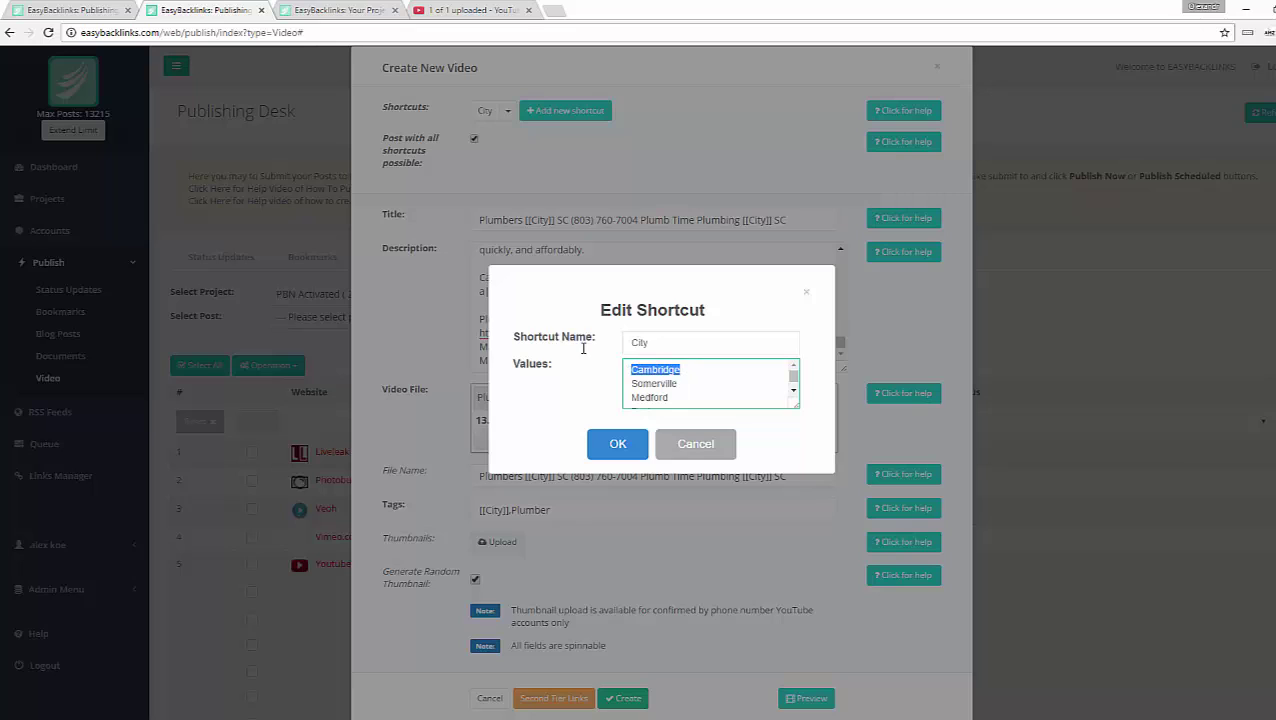
pyautogui.moveTo(675, 370)
pyautogui.mouseDown()
pyautogui.moveTo(549, 351)
pyautogui.moveTo(650, 365)
pyautogui.mouseUp()
pyautogui.click(684, 446)
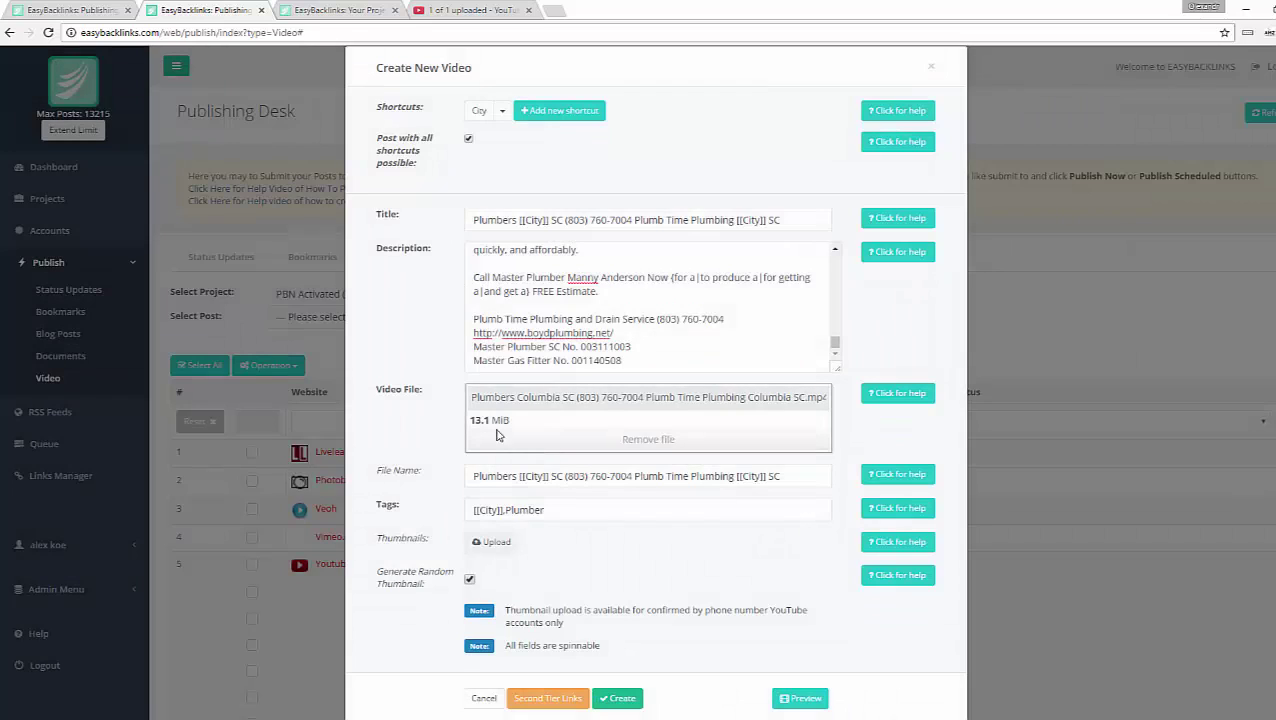
# Preview the new video post, check the city in its title, description, file name and tags, and close the preview
pyautogui.click(799, 705)
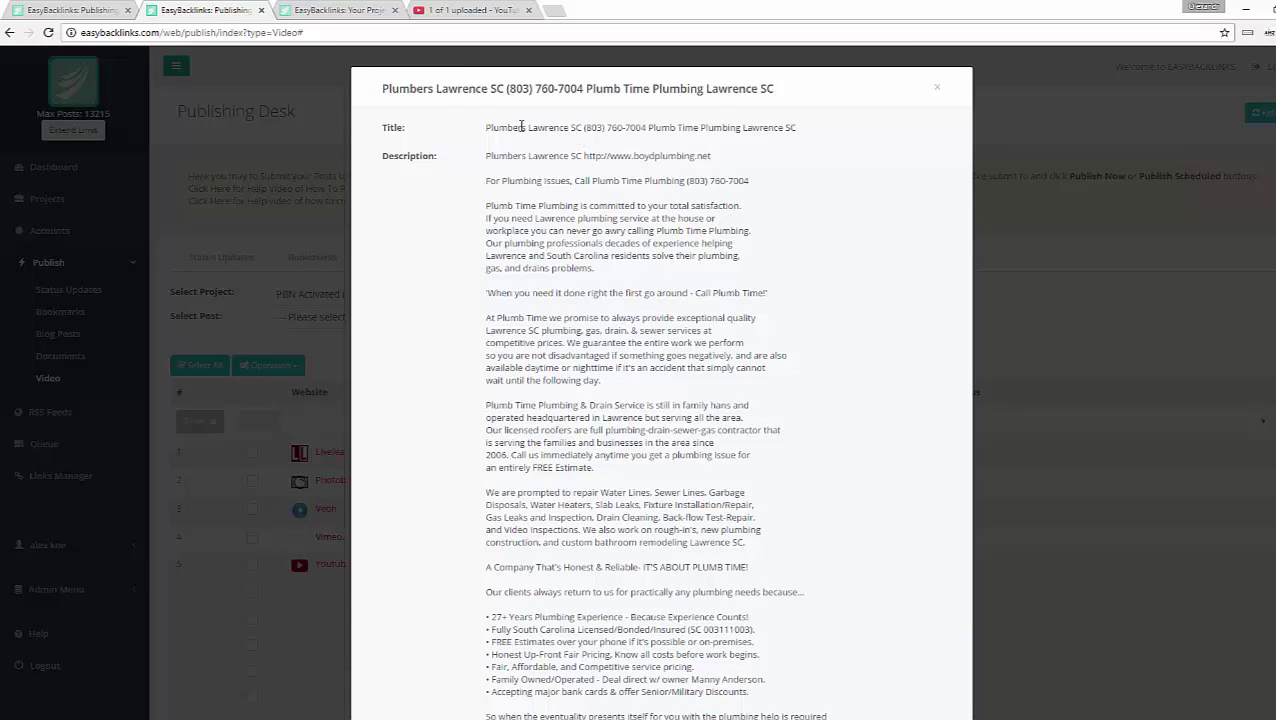
pyautogui.moveTo(528, 128); pyautogui.dragTo(571, 130)
pyautogui.click(545, 156)
pyautogui.scroll(-4, 566, 207)
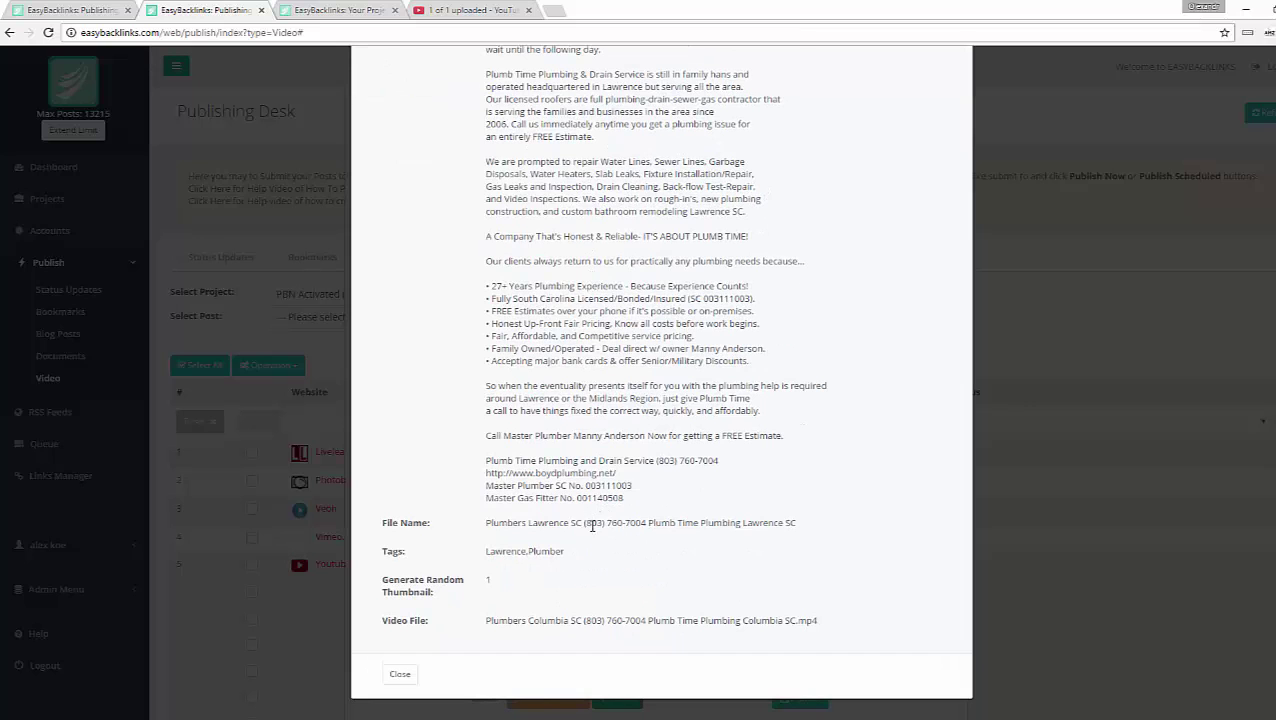
pyautogui.click(401, 676)
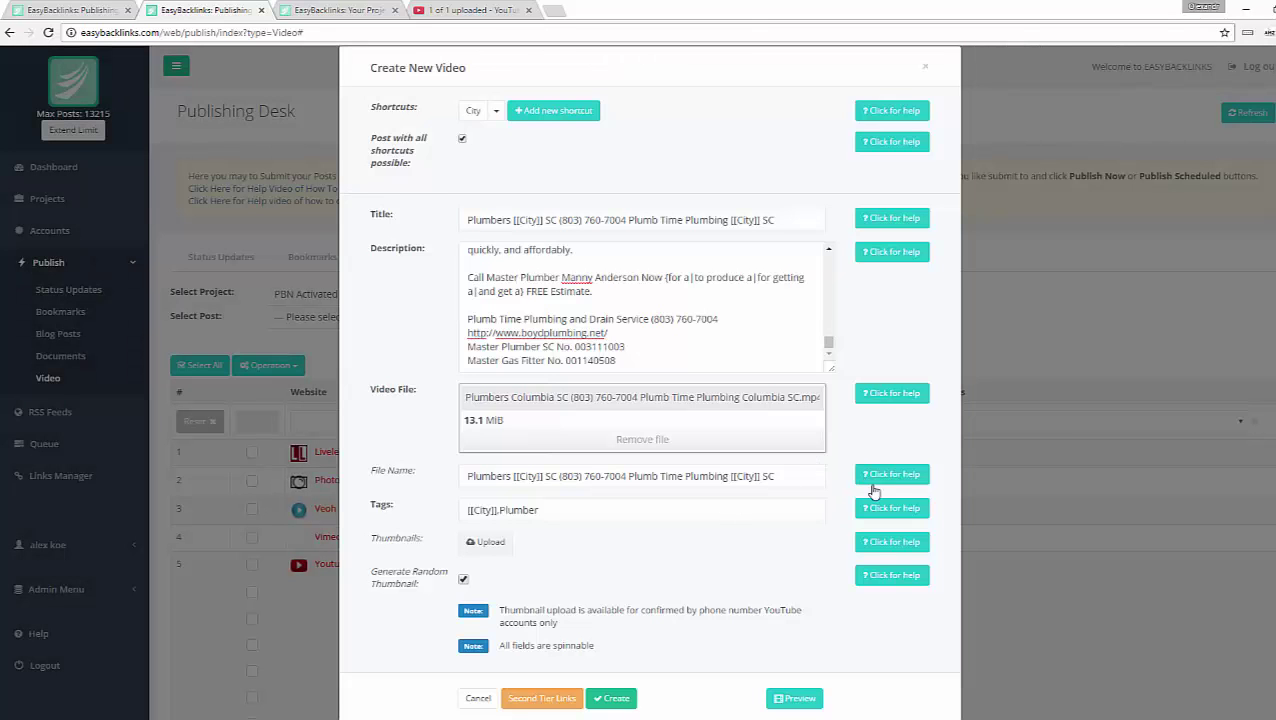
# Generate a second preview of the video post to check the city substituted in each field, and close it
pyautogui.click(803, 699)
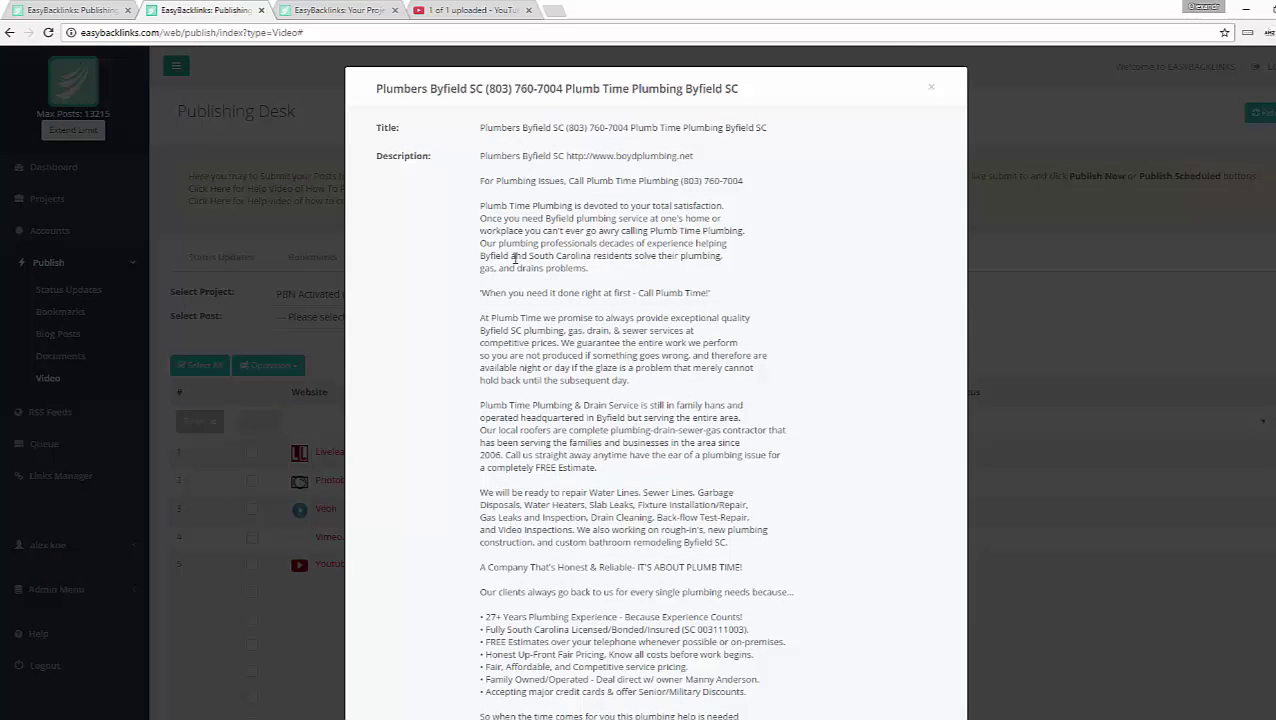
pyautogui.moveTo(521, 129); pyautogui.dragTo(552, 129)
pyautogui.doubleClick(540, 155)
pyautogui.scroll(-2, 624, 438)
pyautogui.scroll(-2, 624, 438)
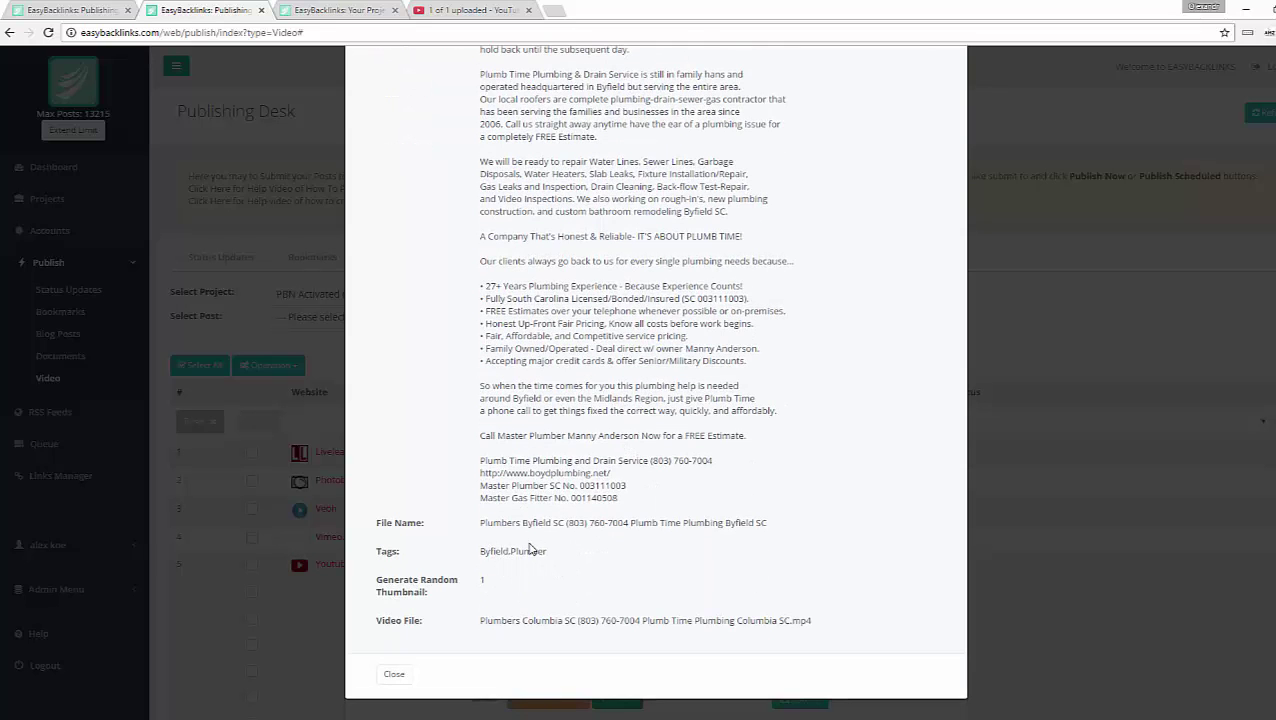
pyautogui.doubleClick(529, 556)
pyautogui.moveTo(750, 524); pyautogui.dragTo(638, 511)
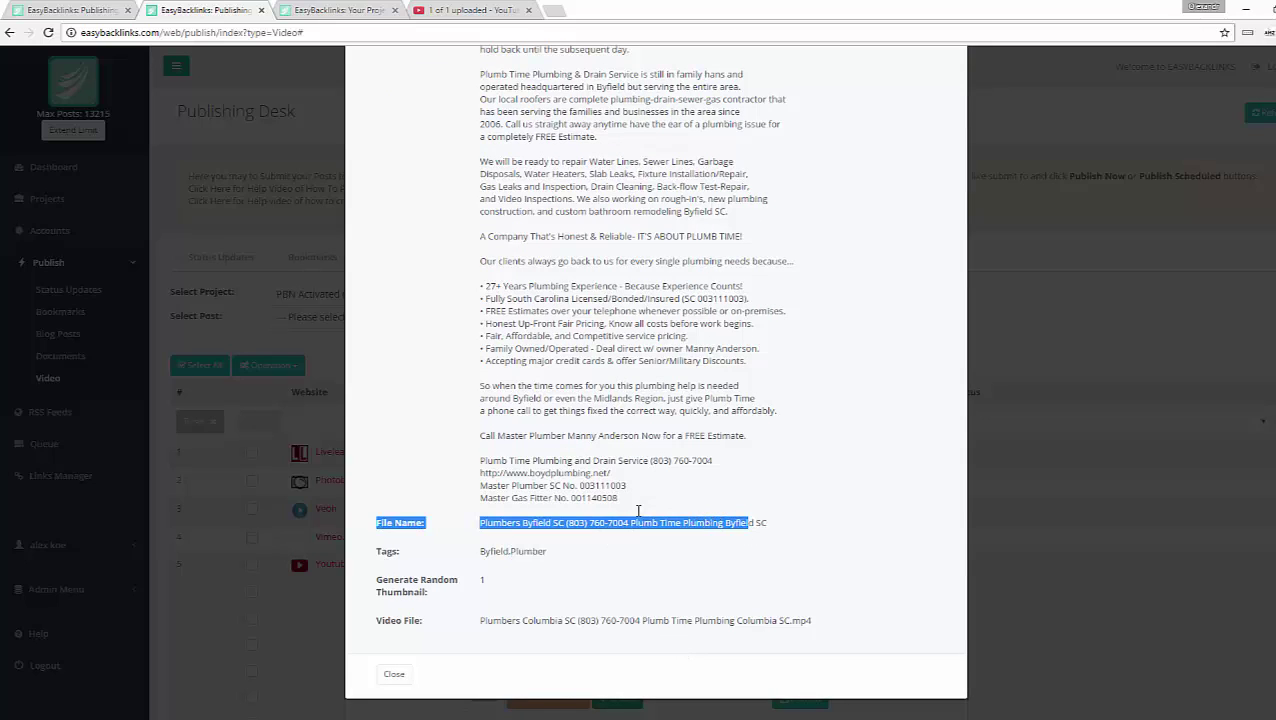
pyautogui.click(402, 679)
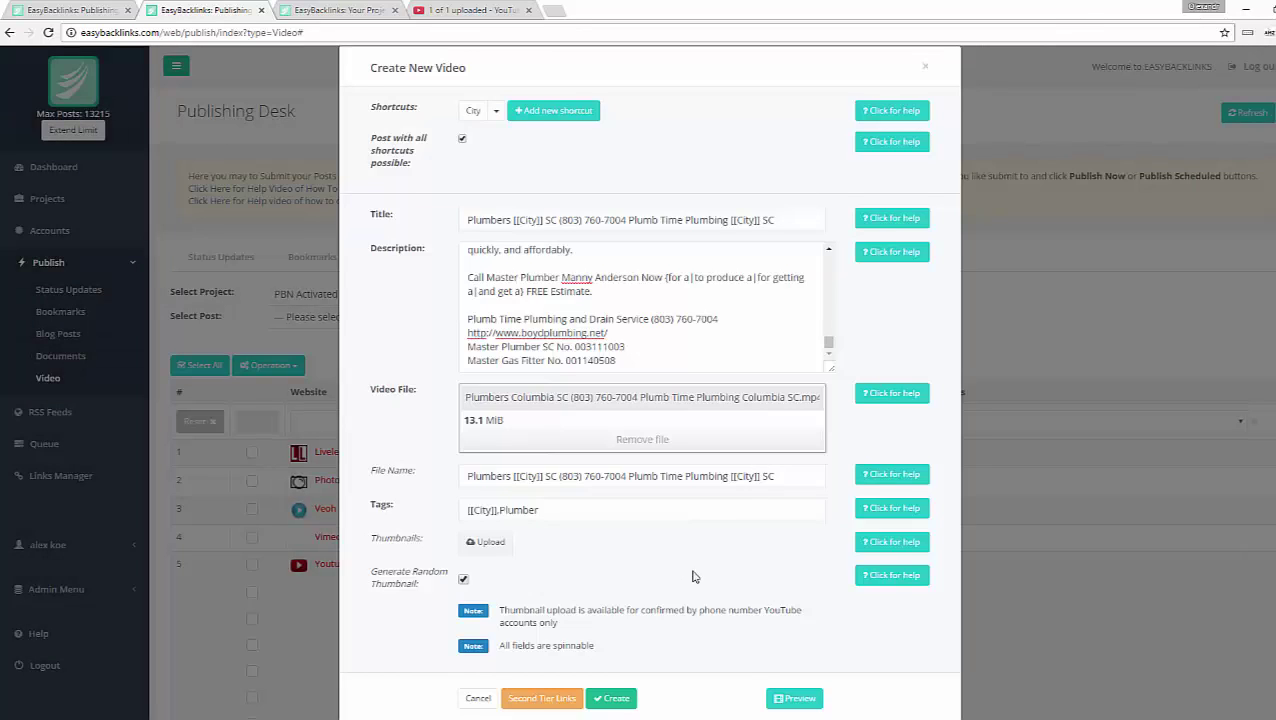
# Create the video post from the completed form
pyautogui.scroll(-1, 477, 645)
pyautogui.click(604, 684)
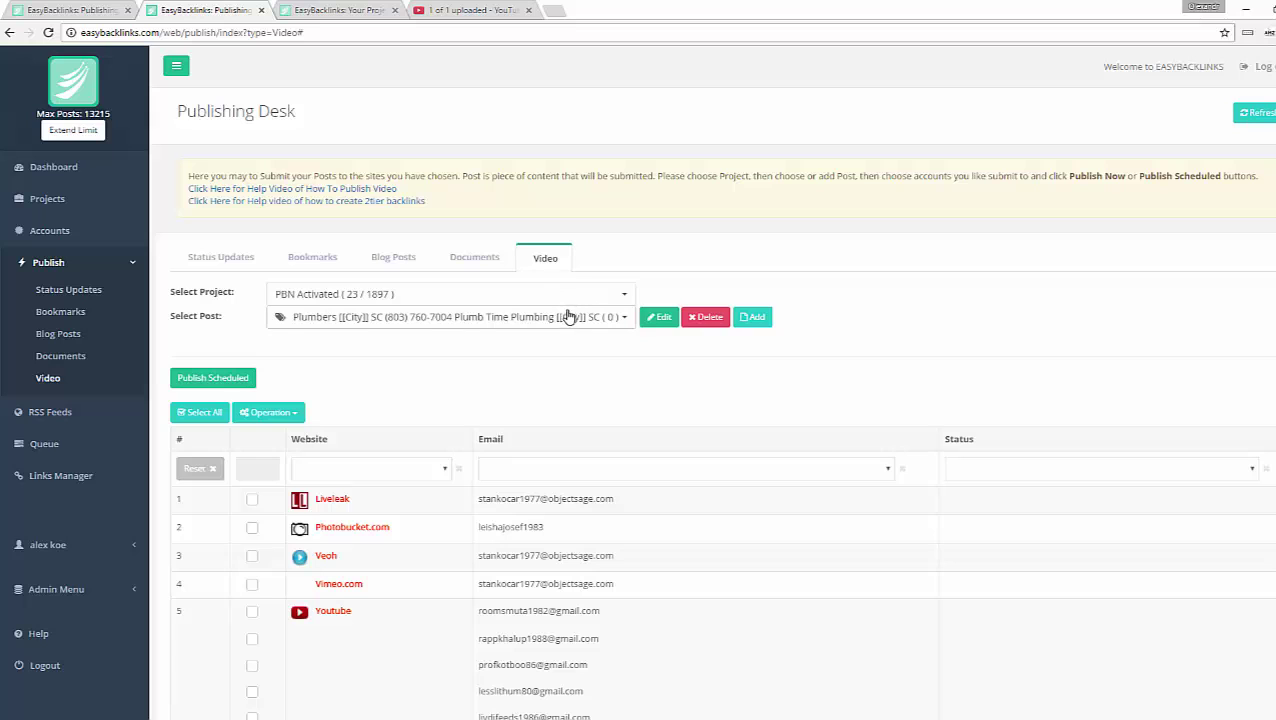
# Select every YouTube account in the website list as a publishing target for the new video post
pyautogui.scroll(-2, 290, 540)
pyautogui.scroll(-1, 290, 540)
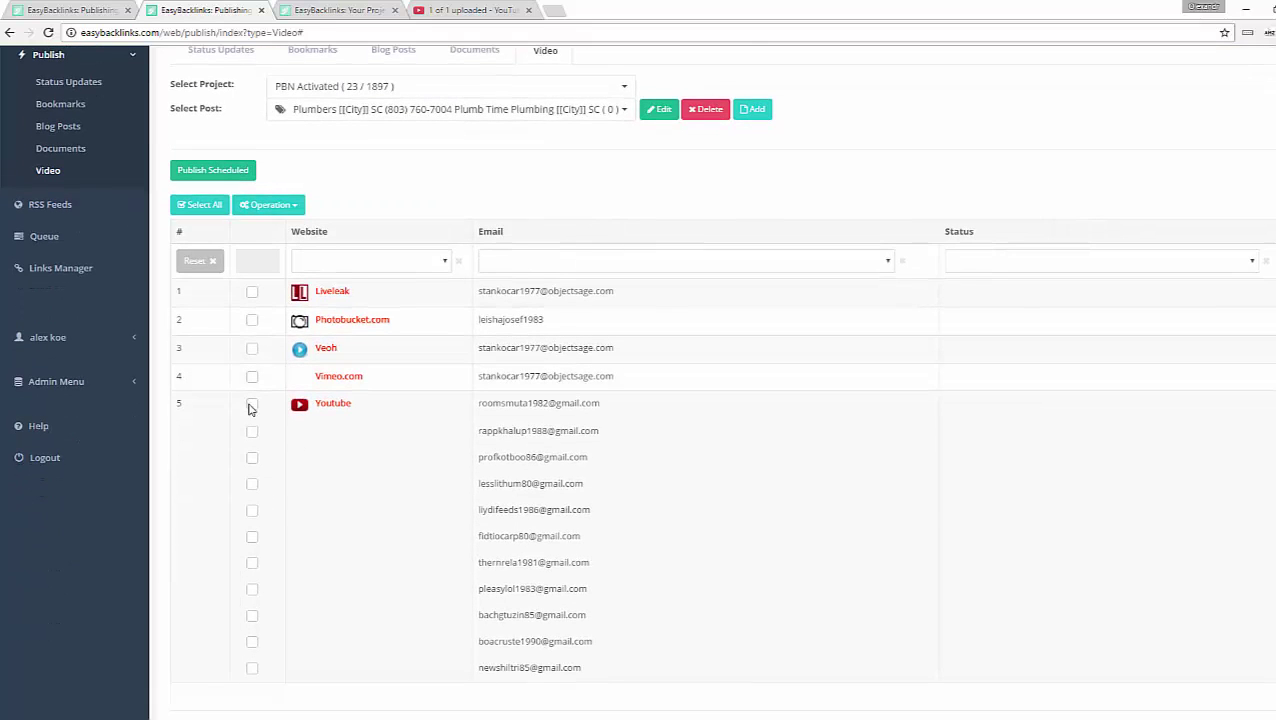
pyautogui.click(252, 403)
pyautogui.click(252, 431)
pyautogui.click(252, 458)
pyautogui.click(252, 484)
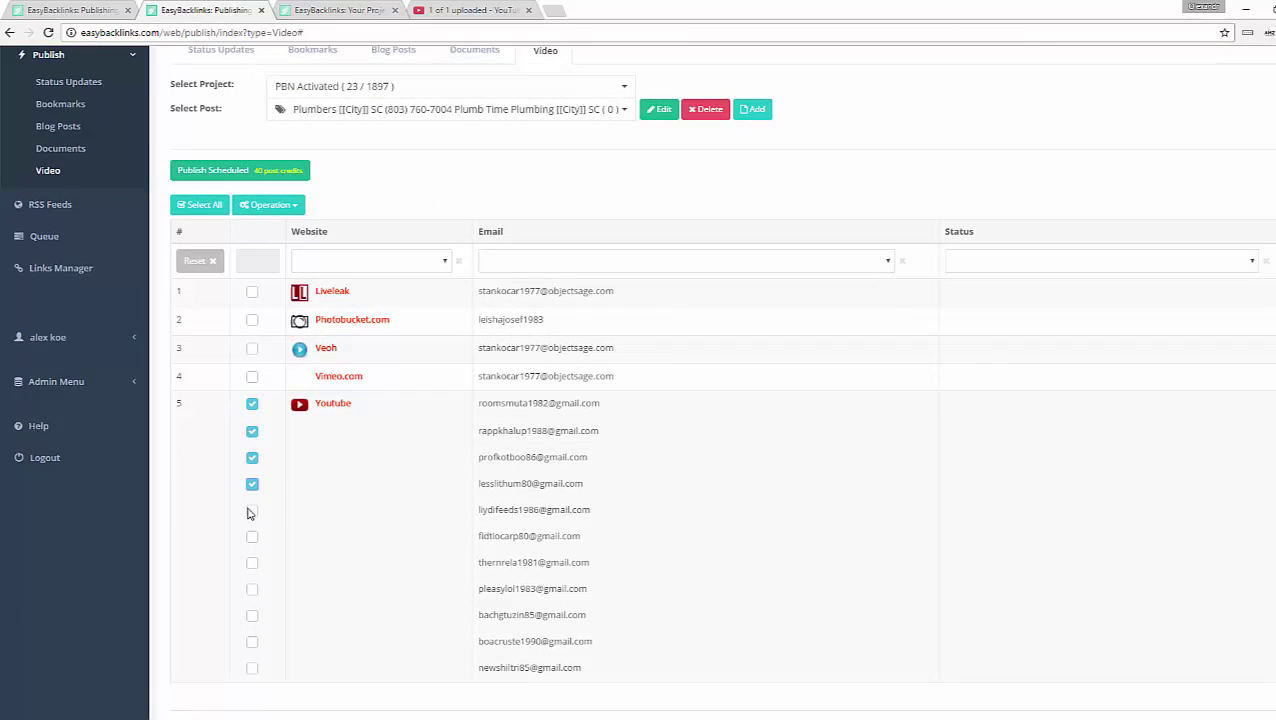
pyautogui.click(252, 510)
pyautogui.click(252, 536)
pyautogui.click(252, 563)
pyautogui.click(252, 589)
pyautogui.click(252, 616)
pyautogui.click(252, 642)
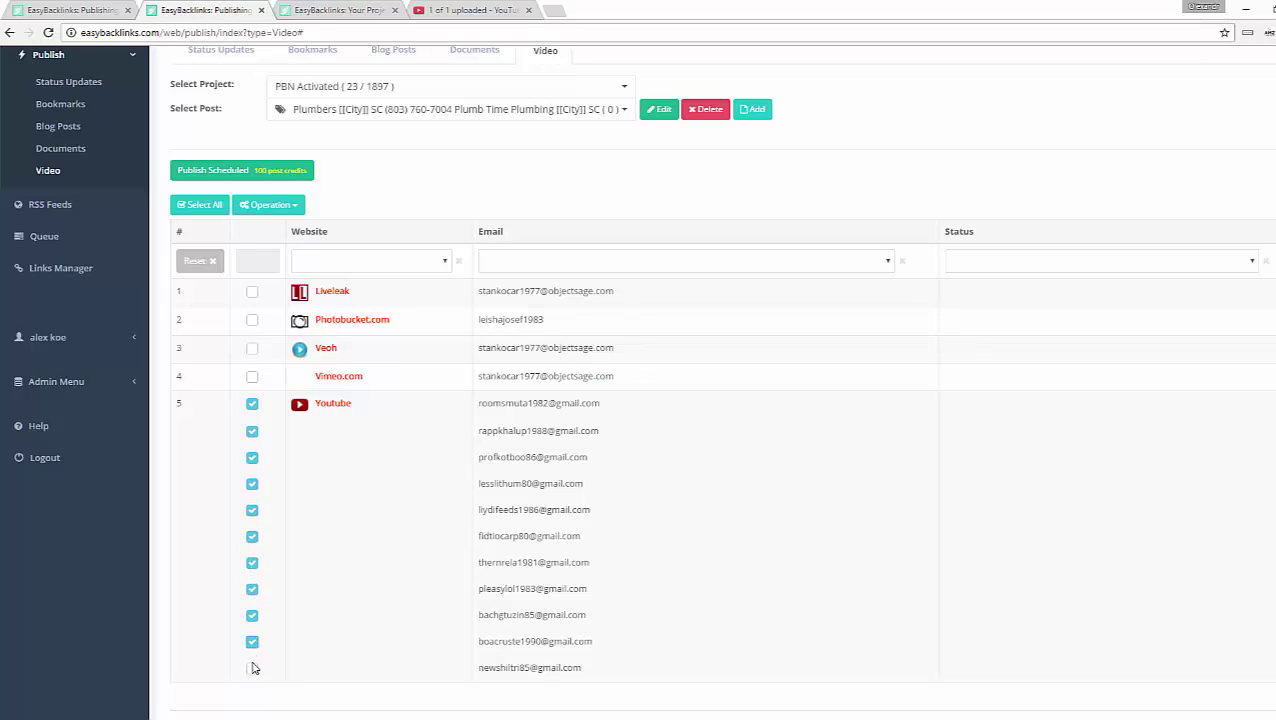
pyautogui.click(252, 668)
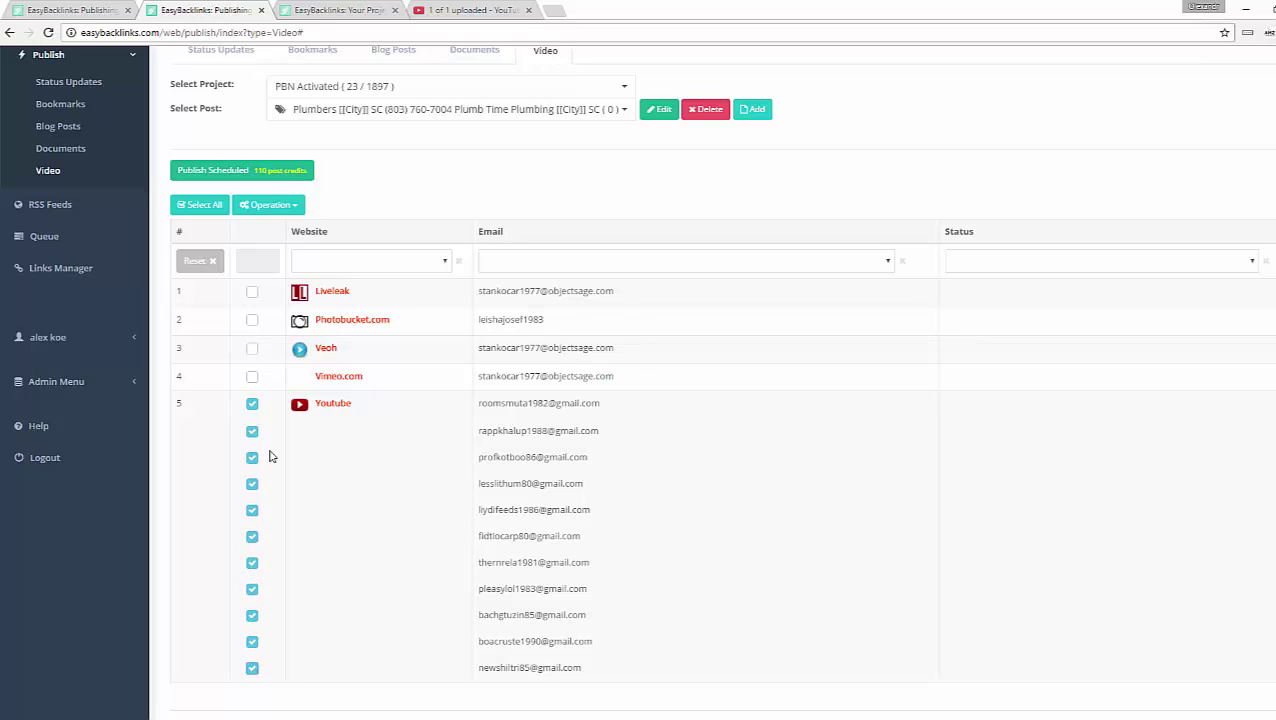
# Start scheduled publishing of the post from 11/28/2016 12:00 AM, spread over 7 days, and dismiss the confirmation
pyautogui.click(261, 172)
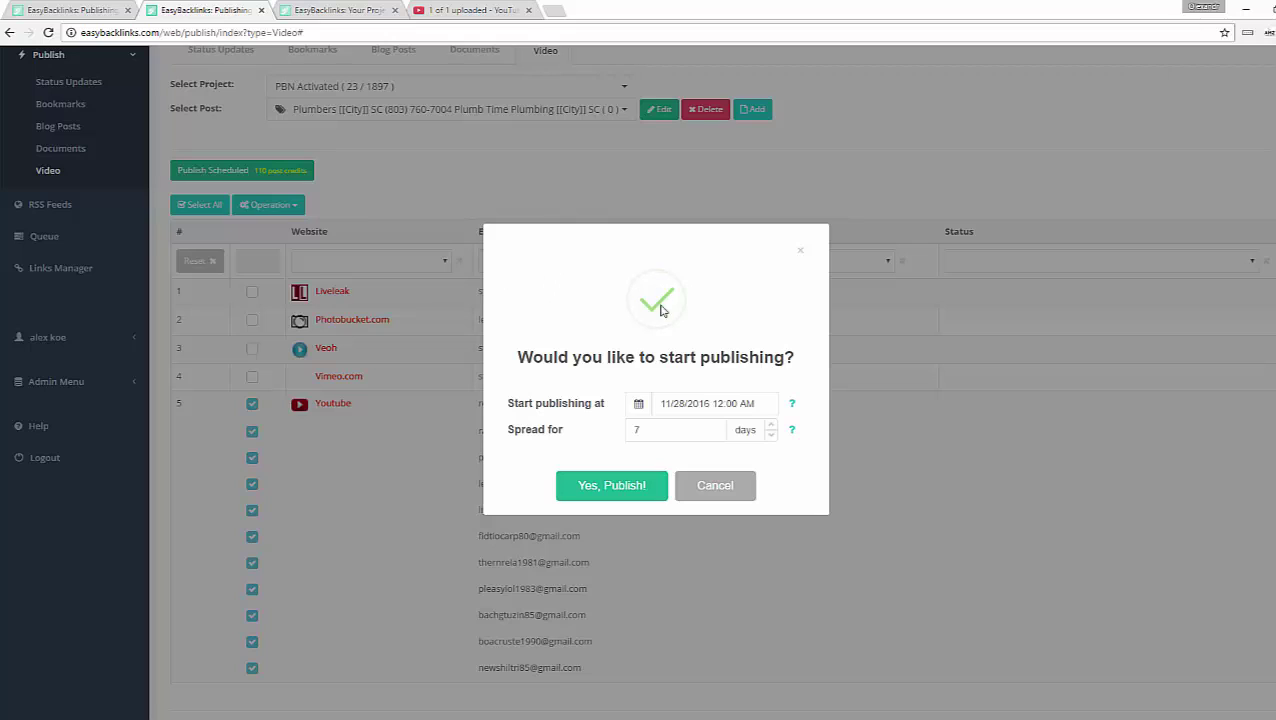
pyautogui.doubleClick(657, 427)
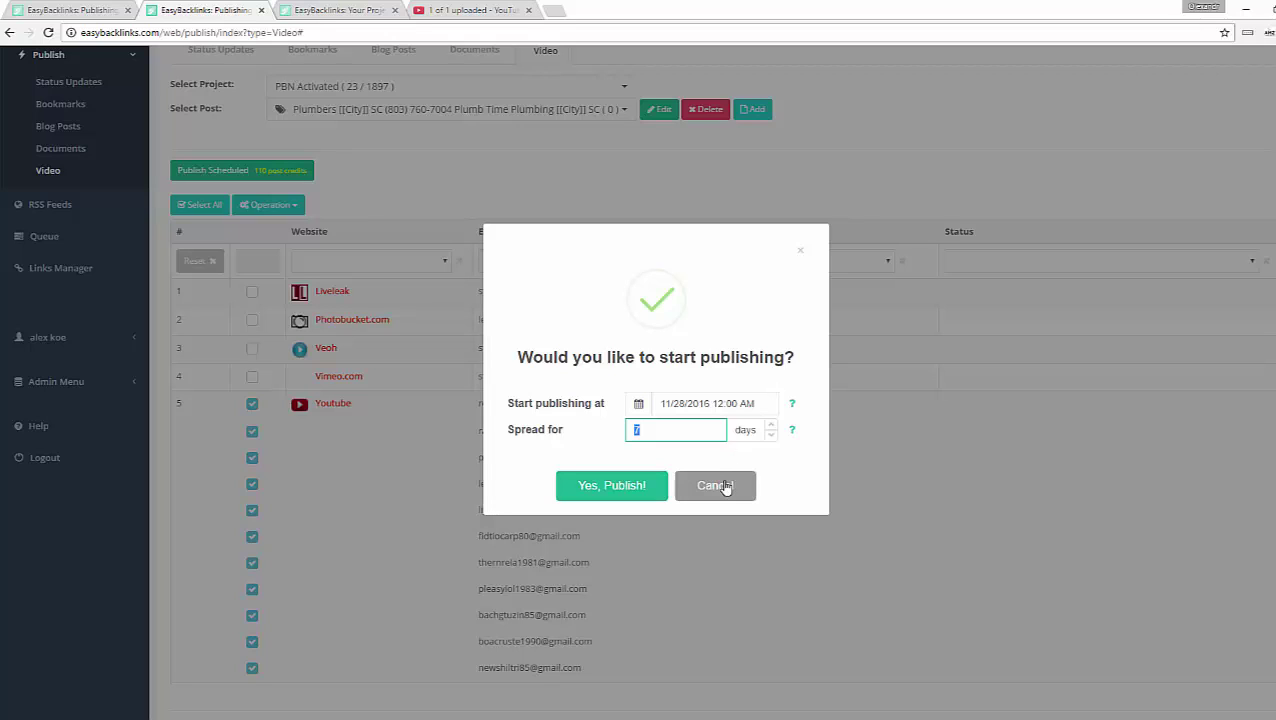
pyautogui.click(601, 488)
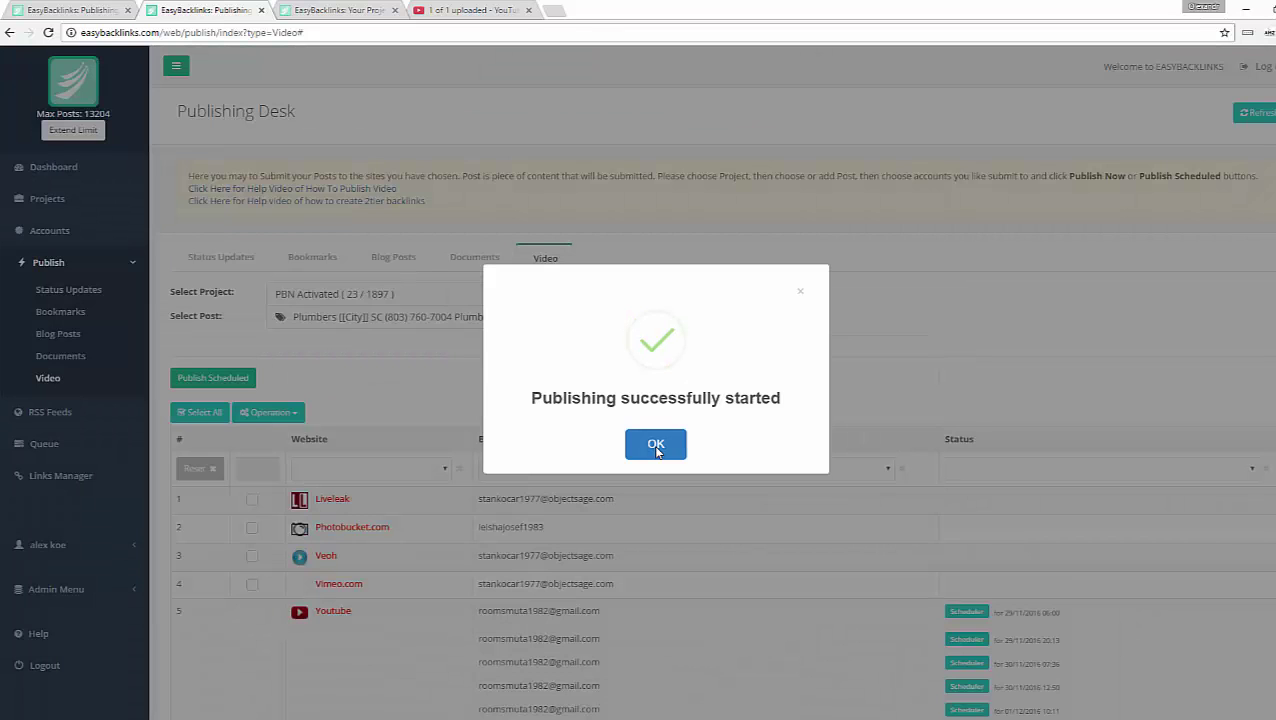
pyautogui.click(656, 447)
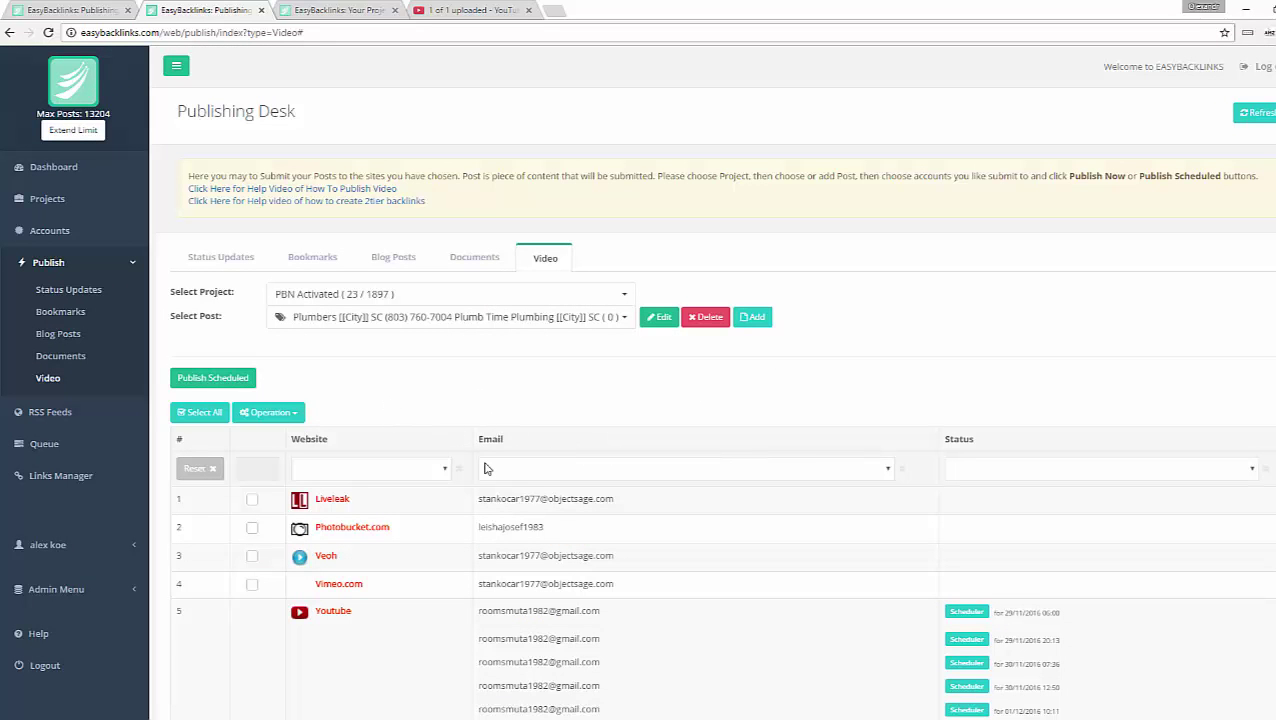
# Open the published video post's edit form, close it without changes, and go to the Links Manager
pyautogui.click(655, 318)
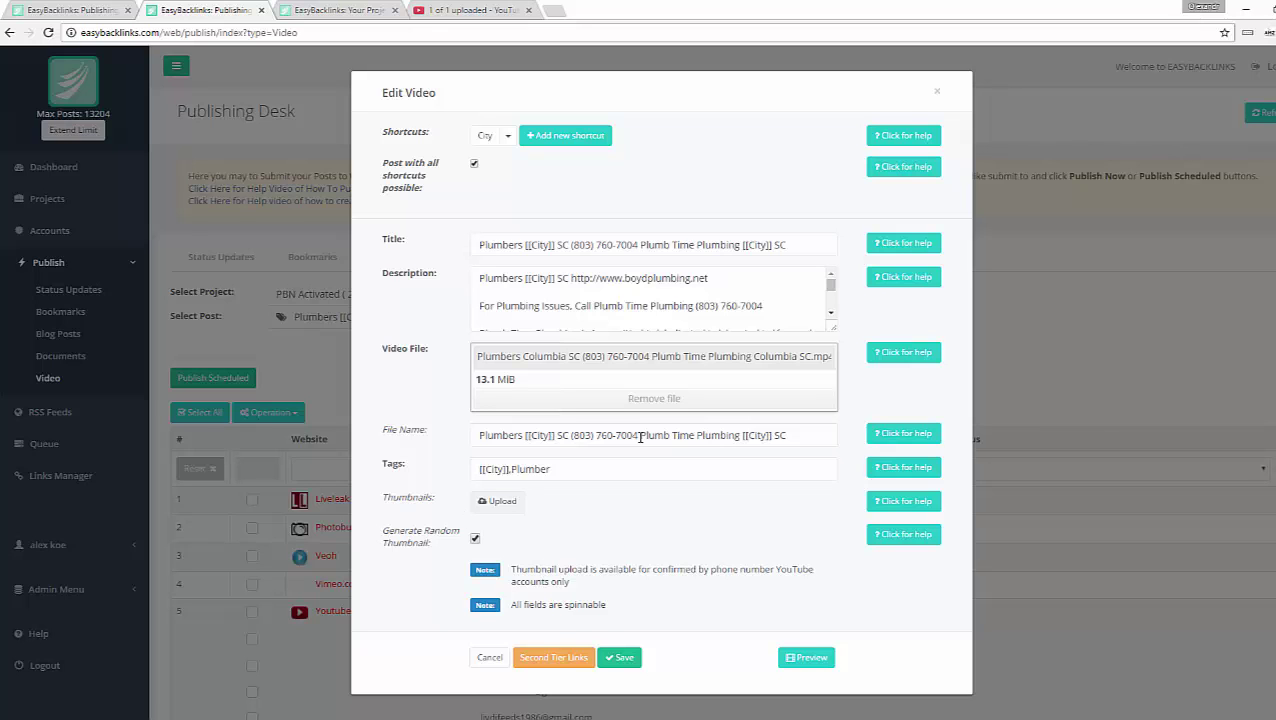
pyautogui.press('Escape')
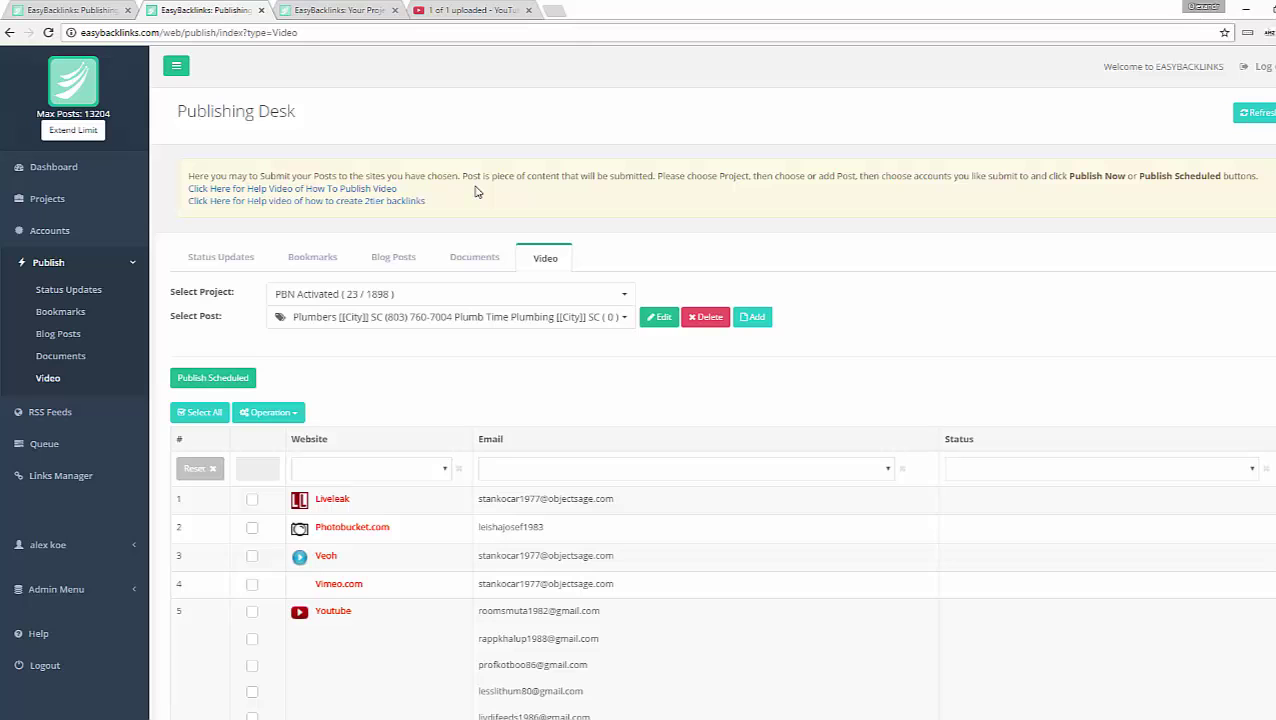
pyautogui.click(80, 478)
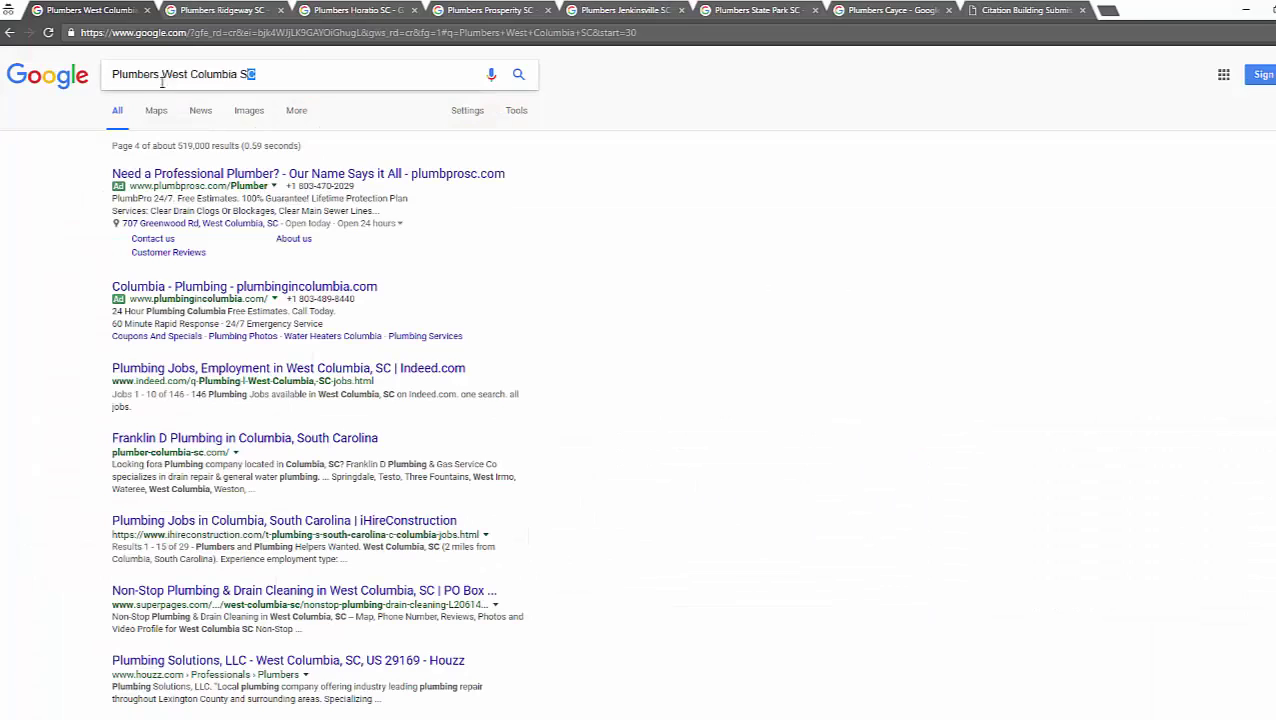
# Look through the Google results for Plumbers West Columbia SC for the published Plumb Time Plumbing video
pyautogui.scroll(-5, 80, 256)
pyautogui.scroll(5, 82, 249)
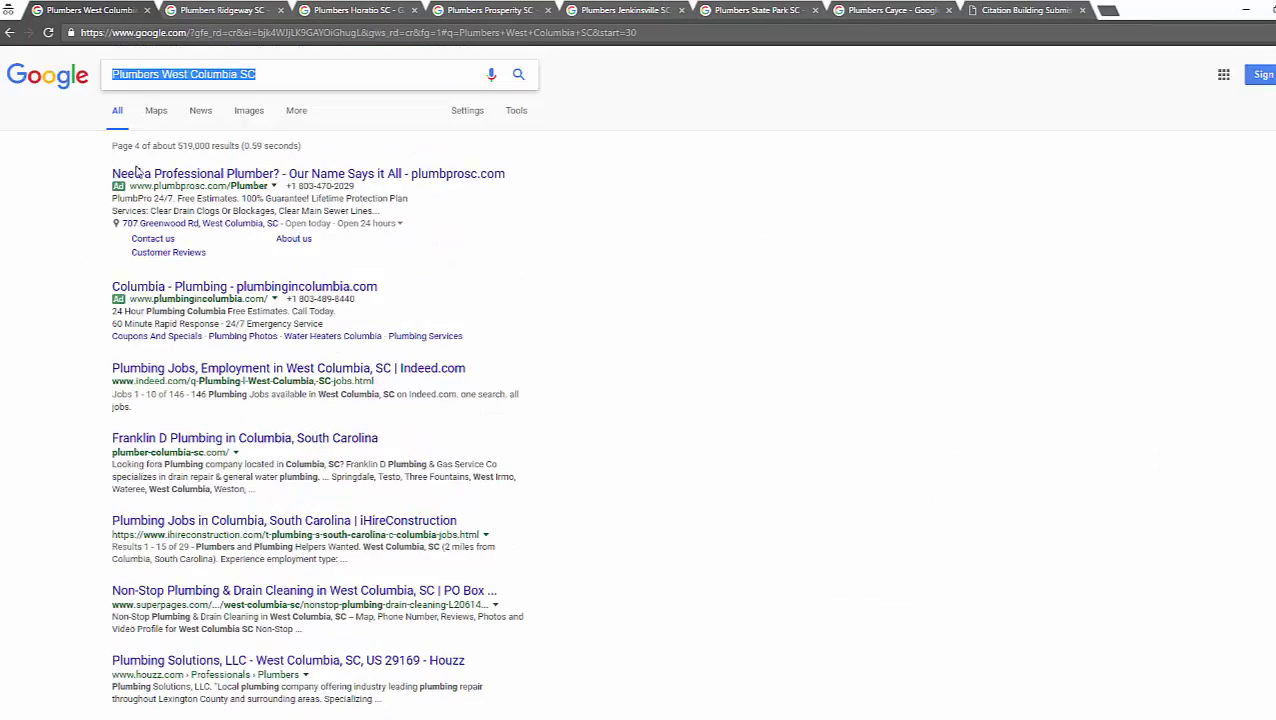
pyautogui.scroll(-7, 82, 249)
pyautogui.scroll(4, 270, 524)
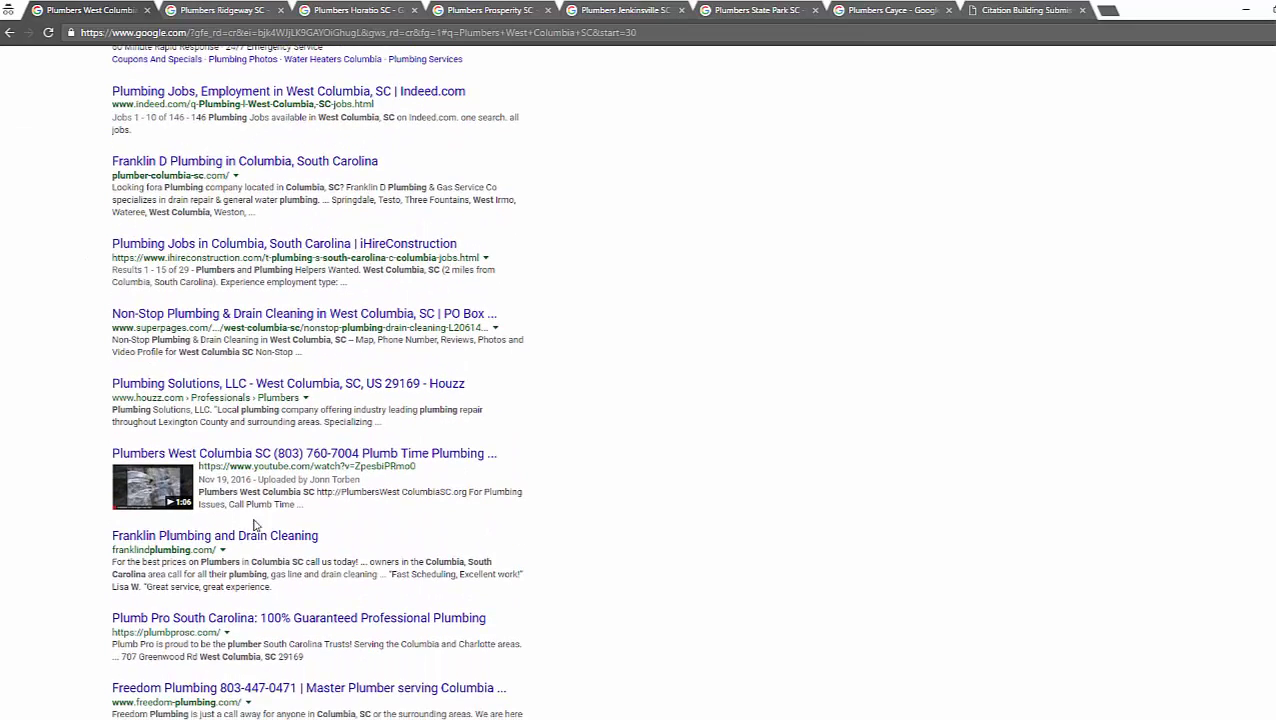
# Examine the Google results for Plumbers Ridgeway SC and Plumbers Horatio SC for Plumb Time Plumbing videos
pyautogui.click(235, 11)
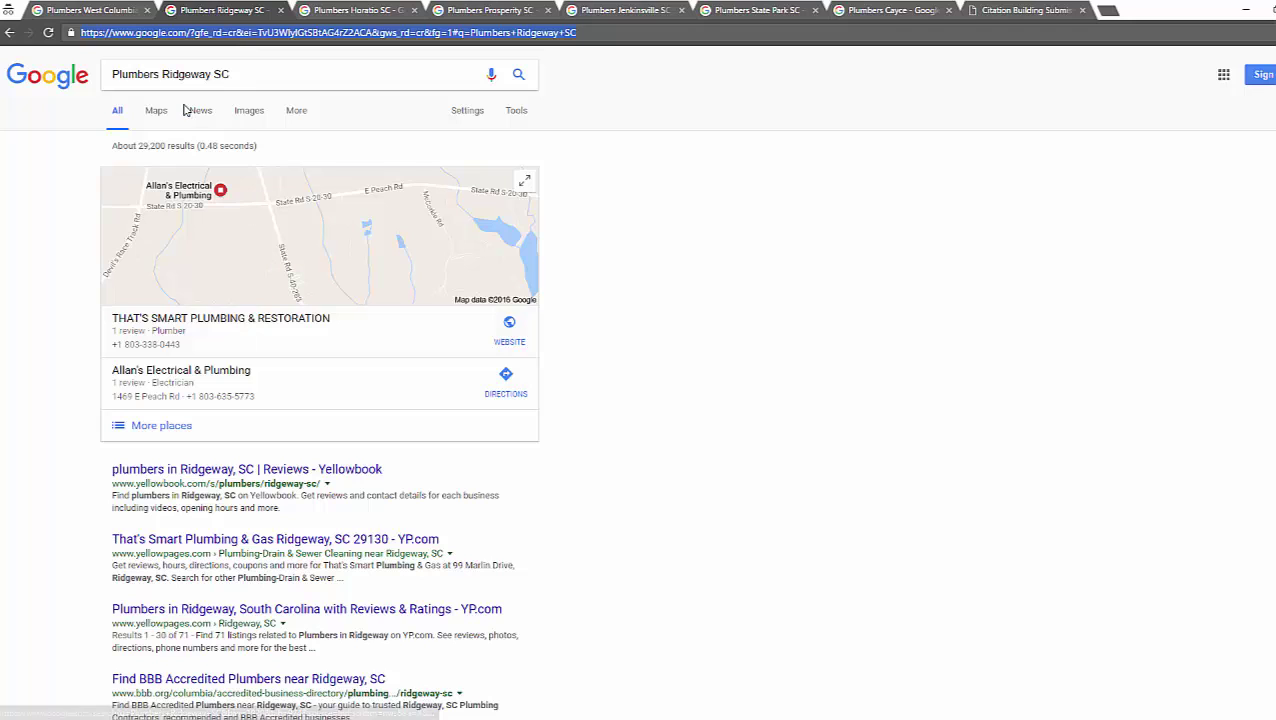
pyautogui.scroll(-5, 134, 200)
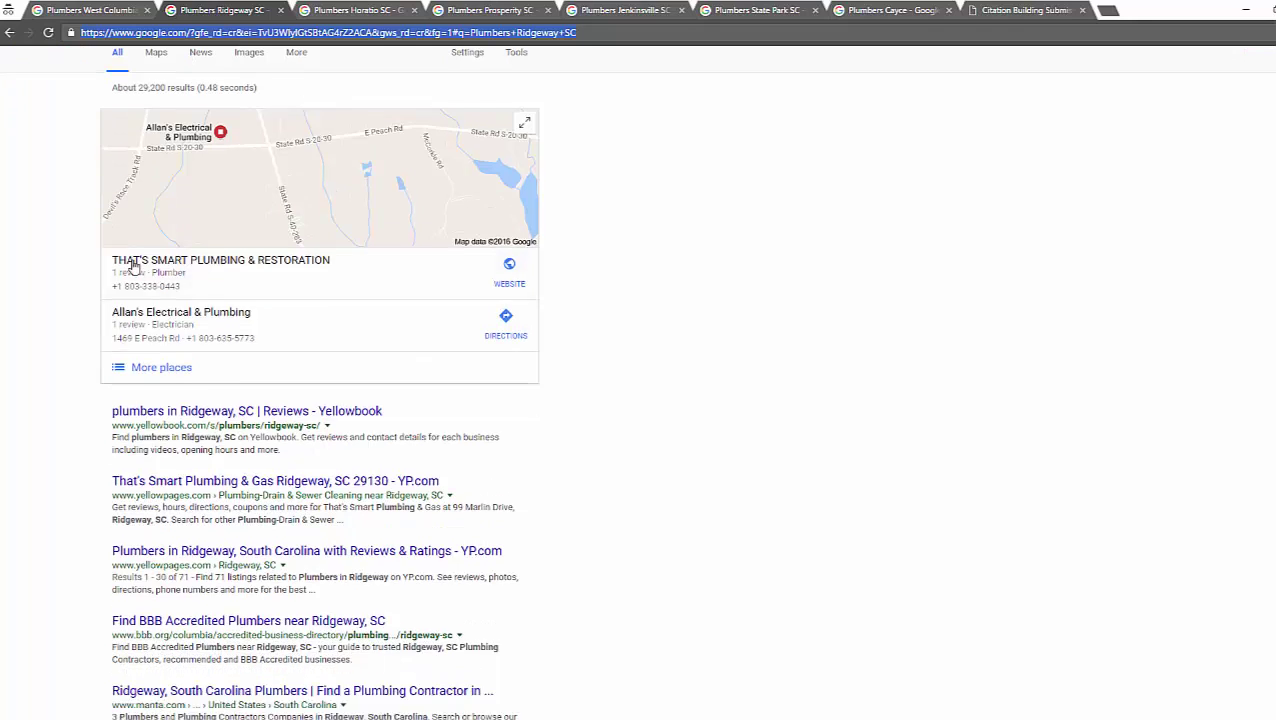
pyautogui.click(374, 9)
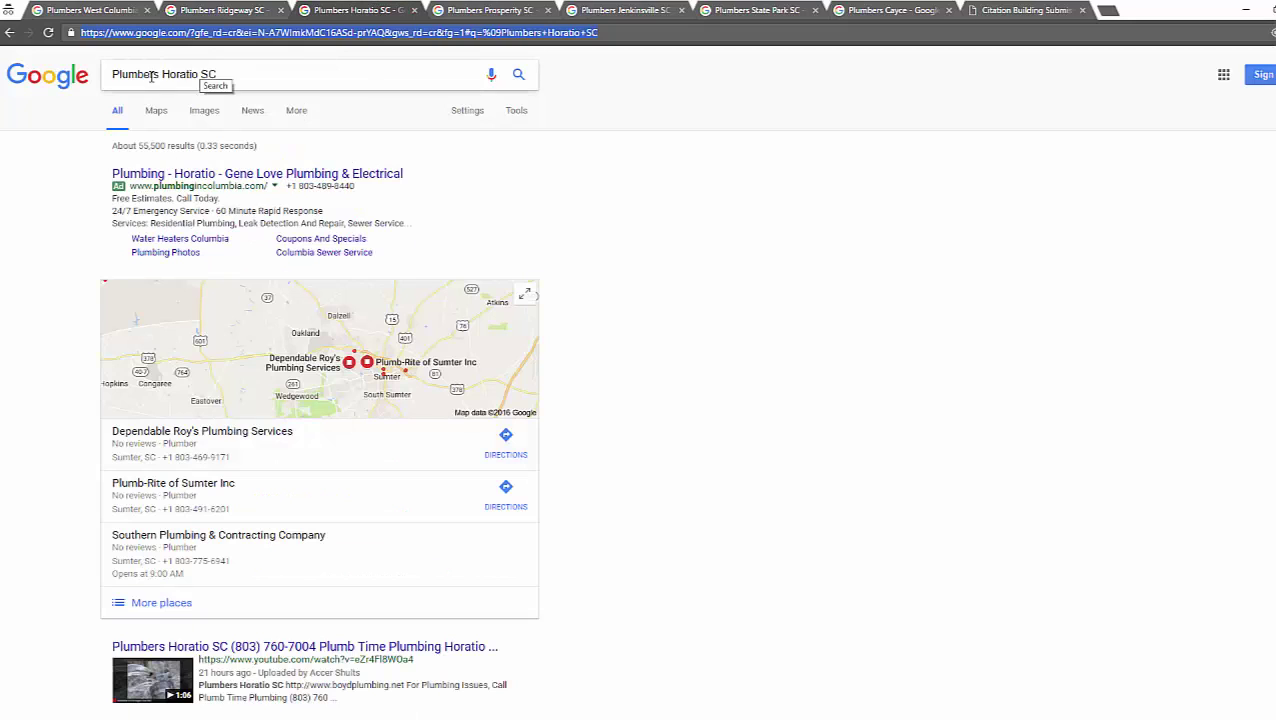
pyautogui.scroll(-2, 203, 278)
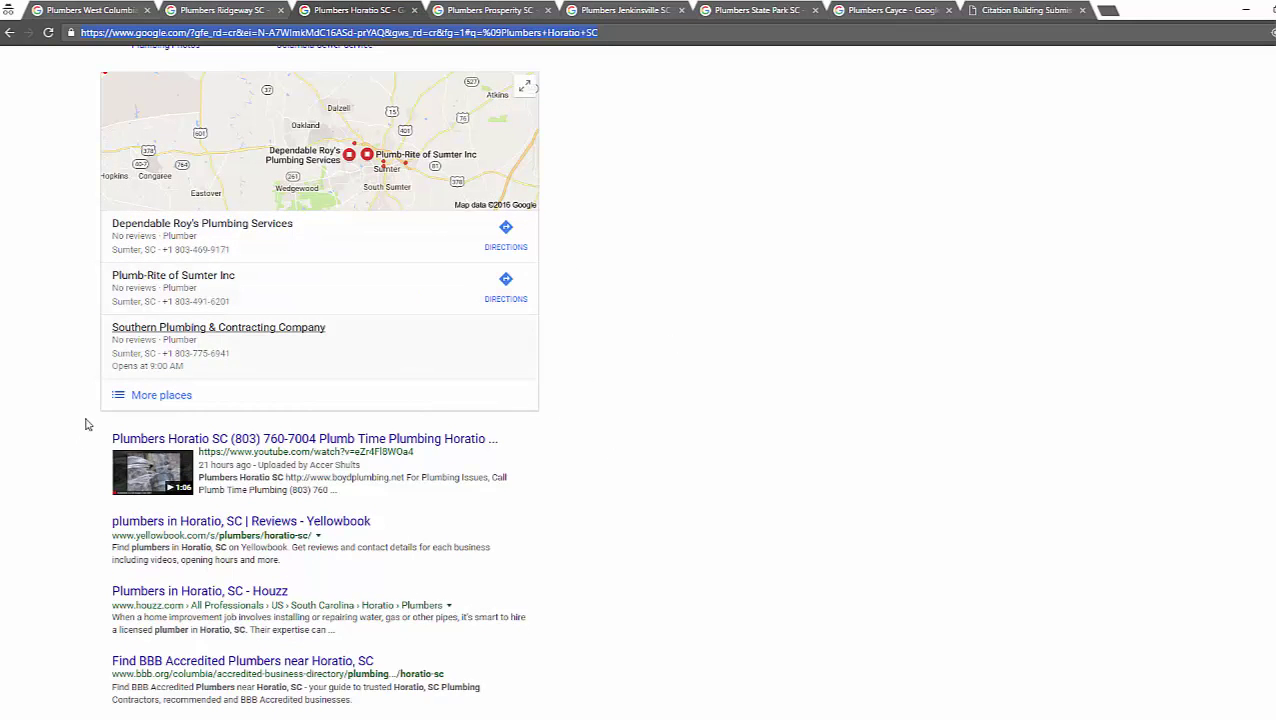
pyautogui.scroll(2, 251, 265)
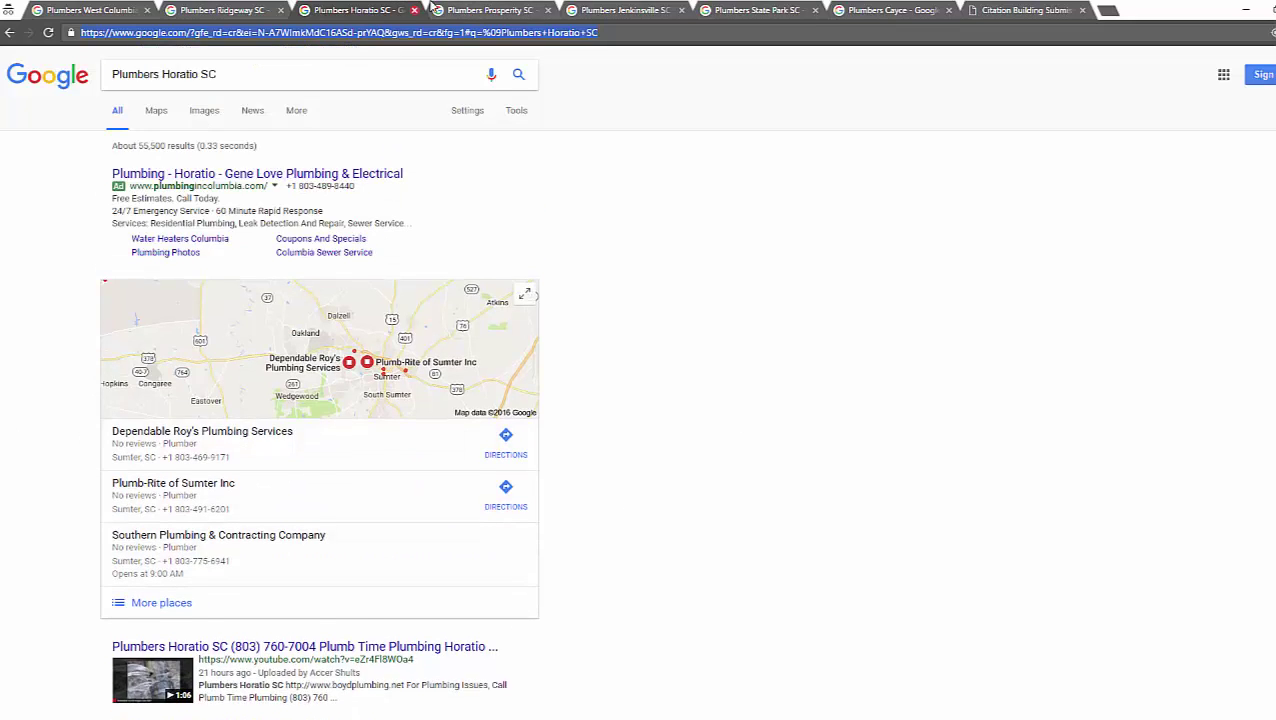
# Check the Google results for Plumbers Prosperity SC, Plumbers Jenkinsville SC and Plumbers State Park SC for Plumb Time Plumbing videos
pyautogui.click(485, 12)
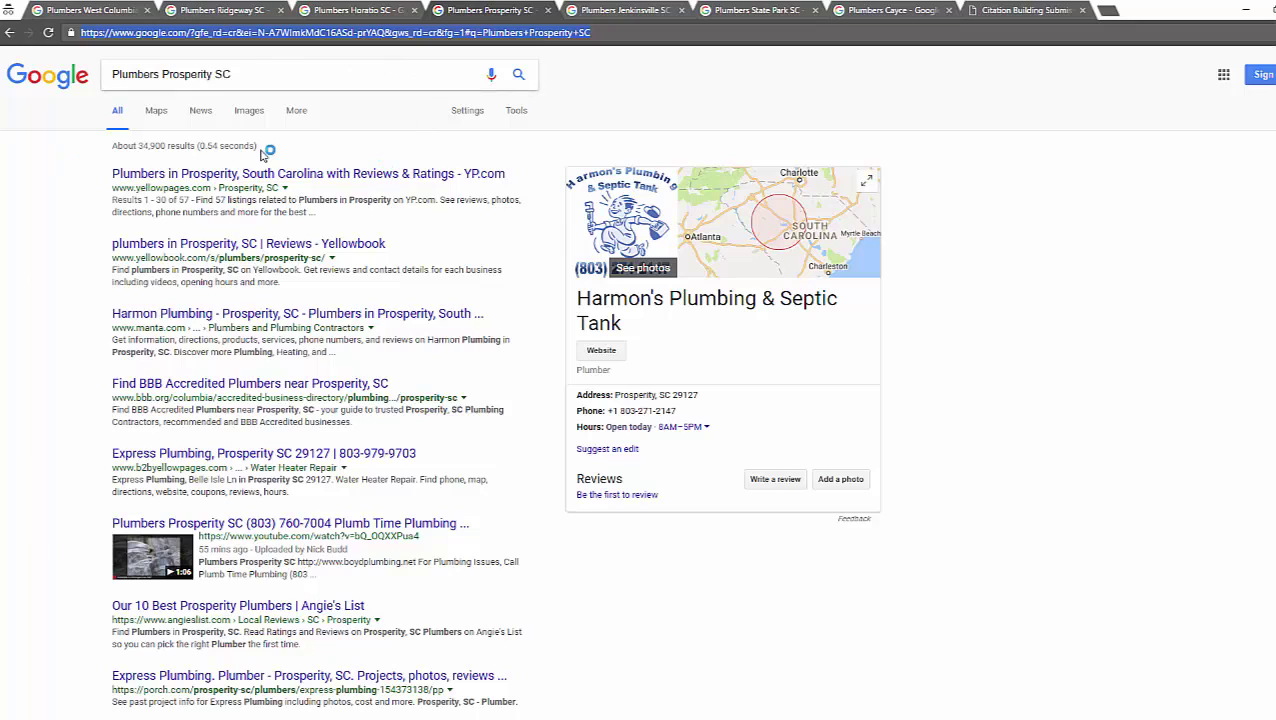
pyautogui.click(628, 10)
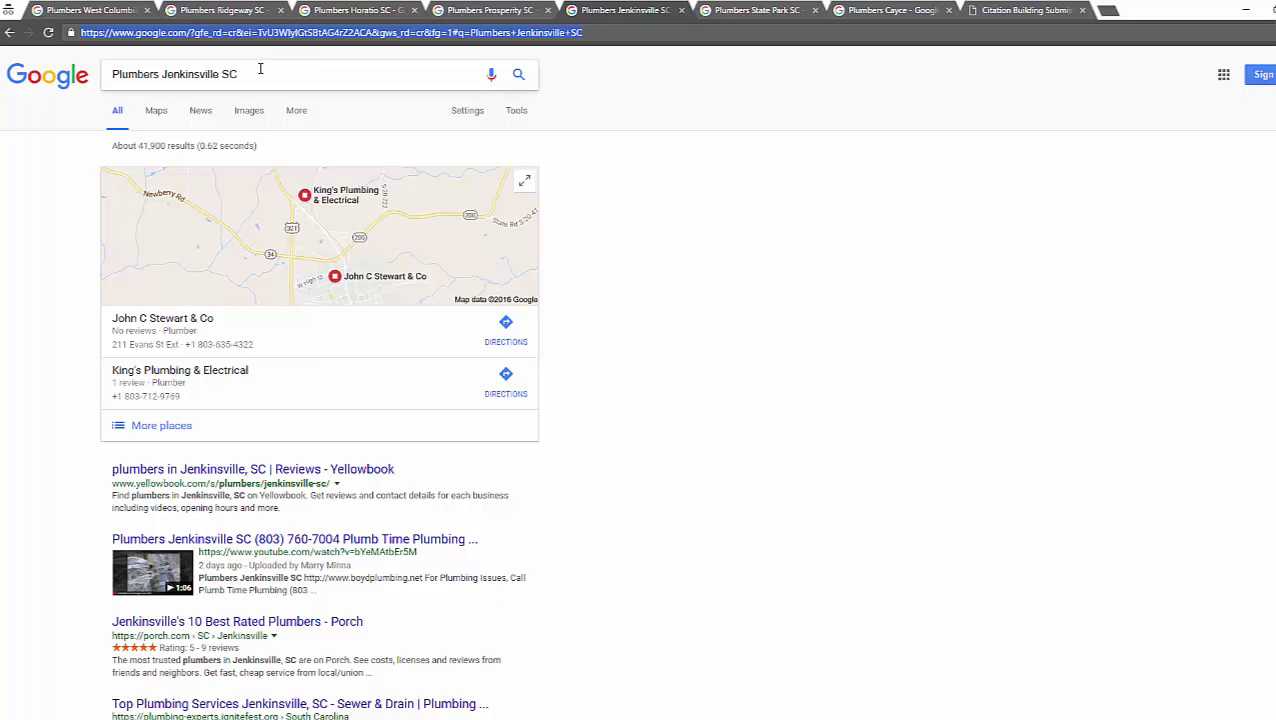
pyautogui.hotkey('ctrl', 'Tab')
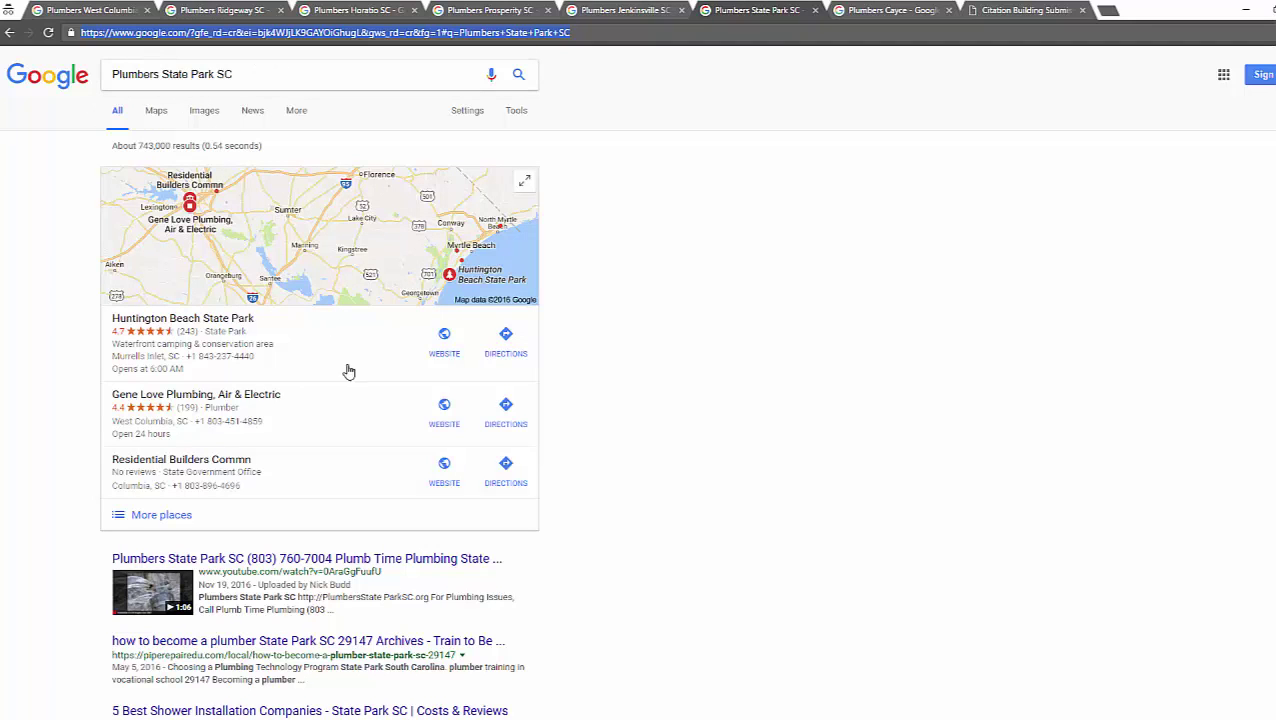
# Look through the full page of Google results for Plumbers Cayce for the Plumb Time Plumbing video
pyautogui.click(877, 12)
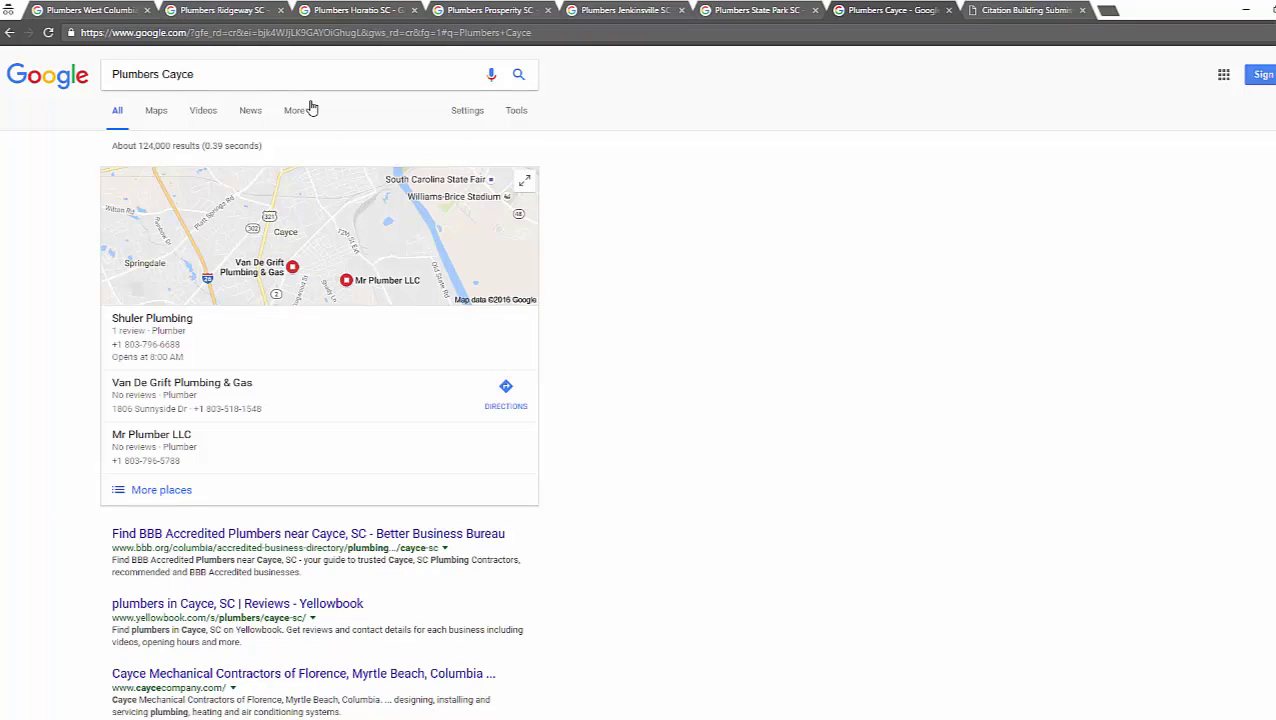
pyautogui.scroll(-6, 276, 157)
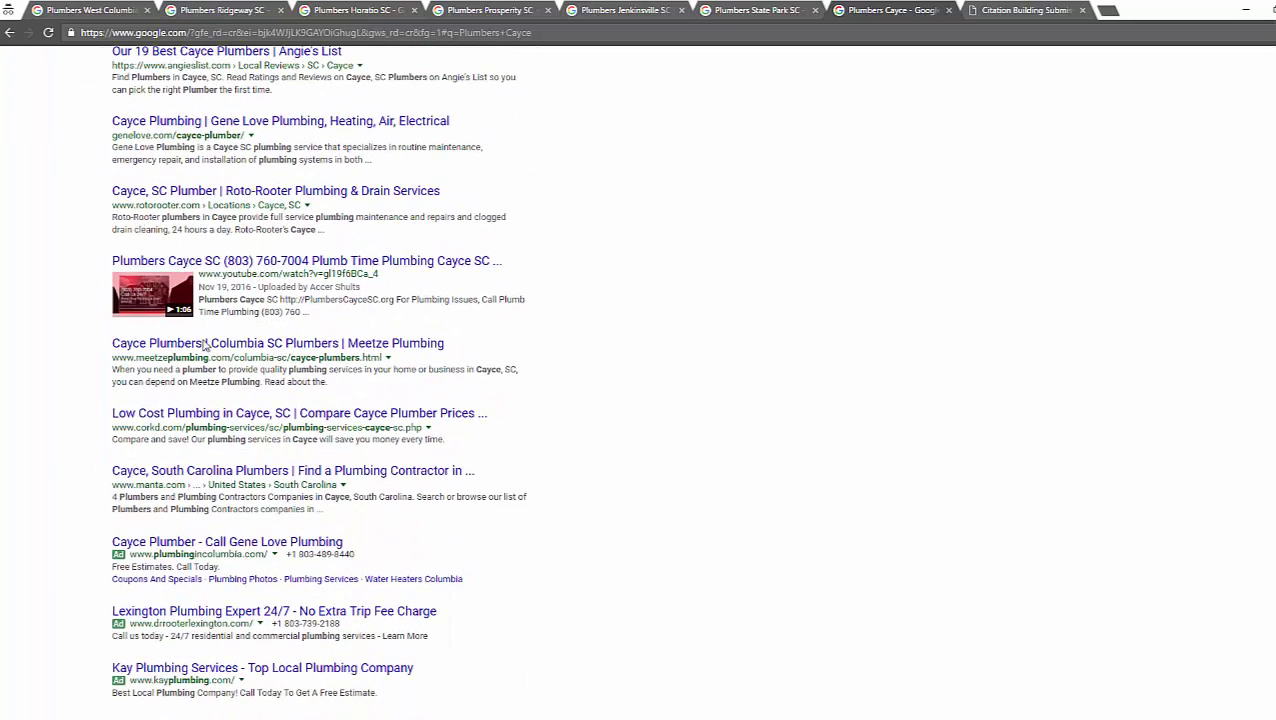
pyautogui.scroll(6, 505, 306)
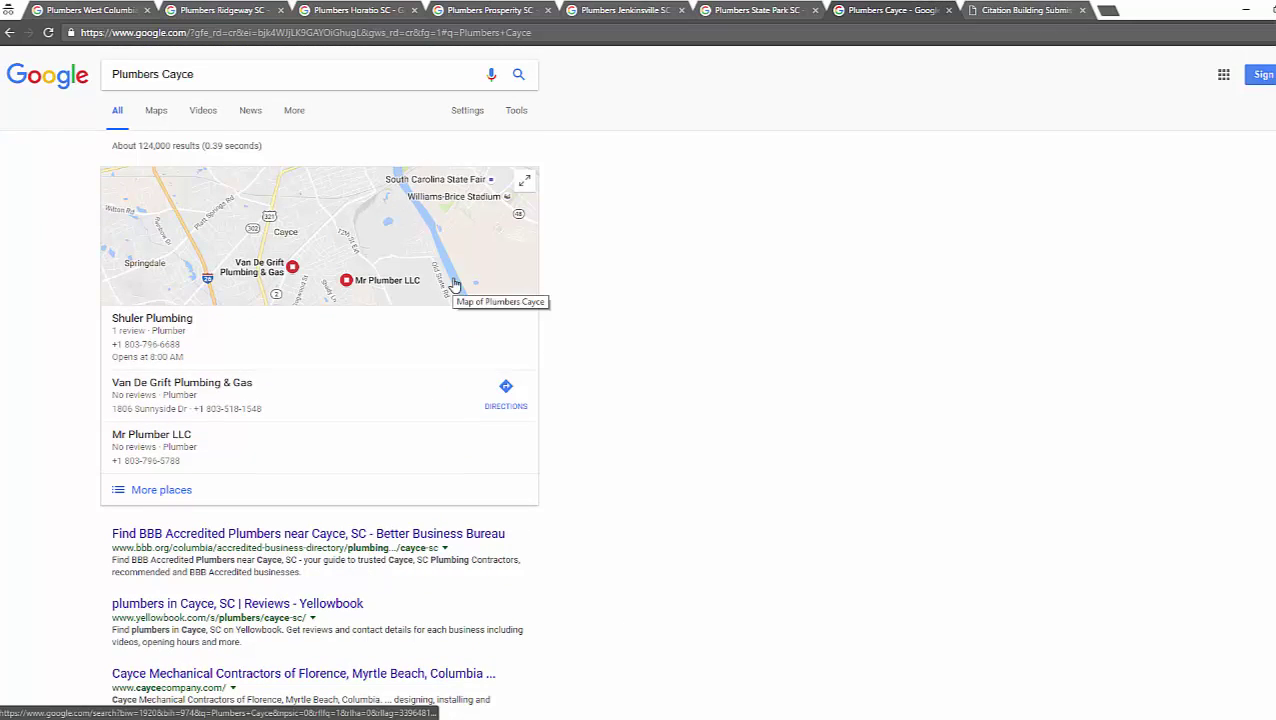